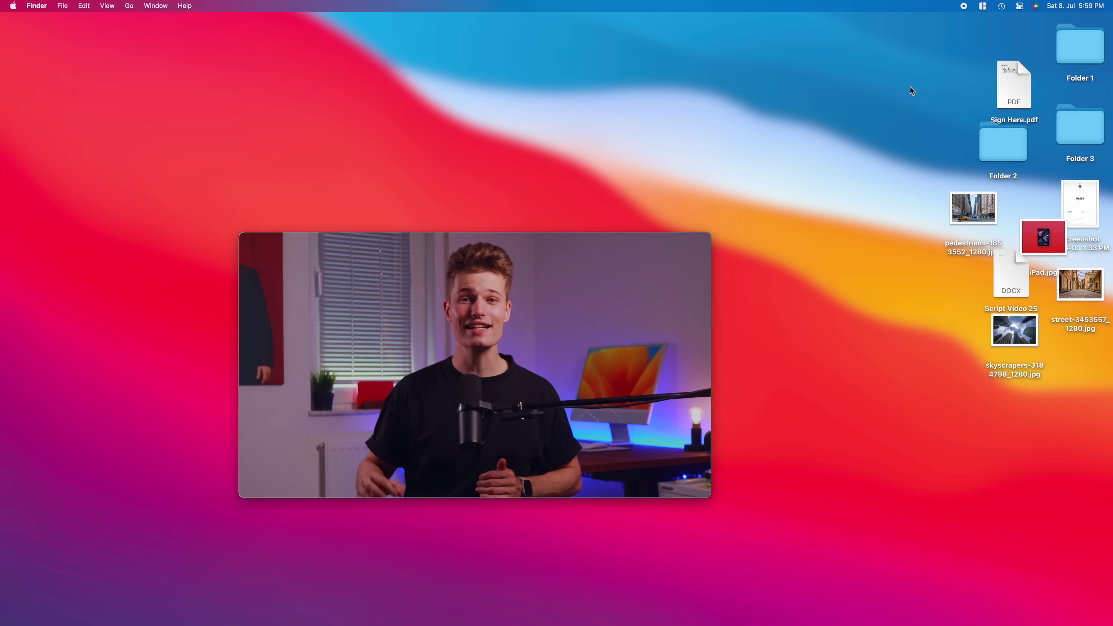
- Open the desktop's view options and set the sorting to Snap to Grid
right_click(904, 88)
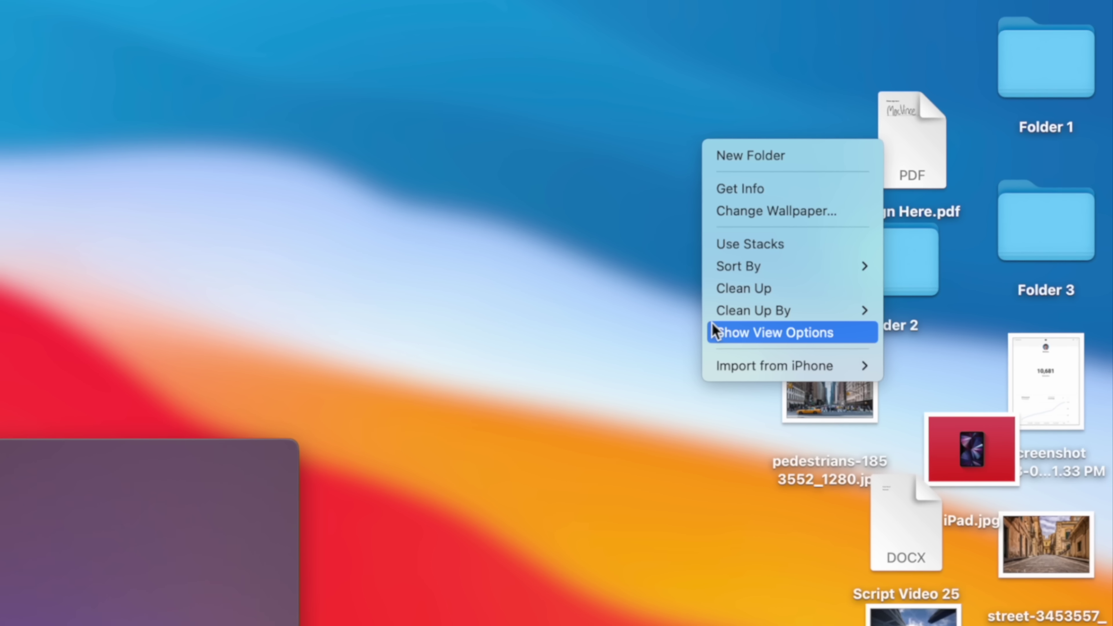
left_click(847, 334)
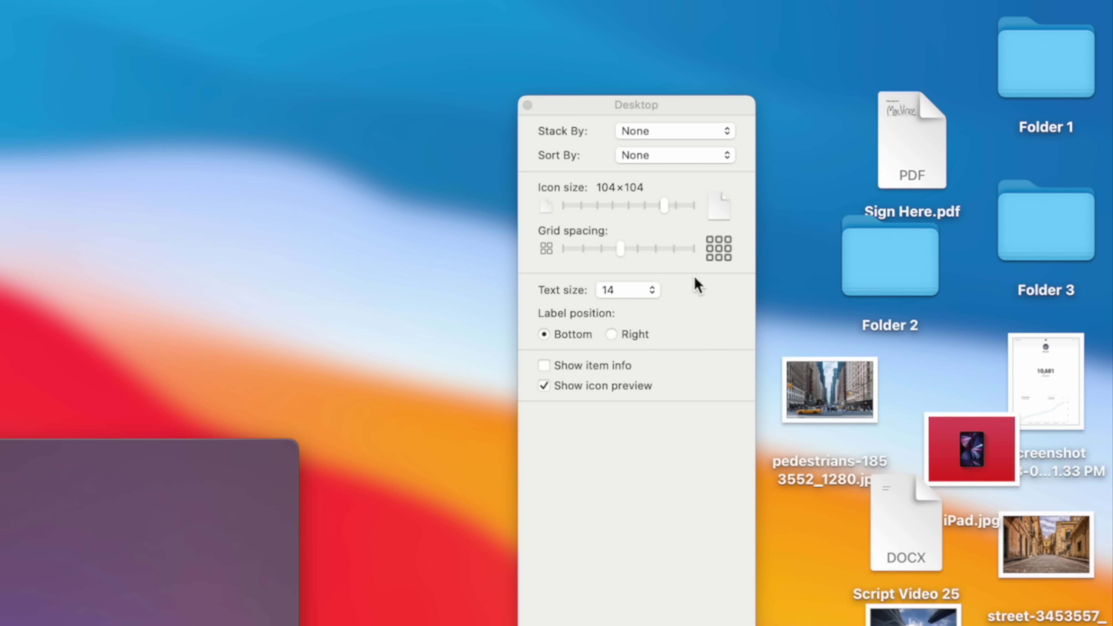
left_click(653, 158)
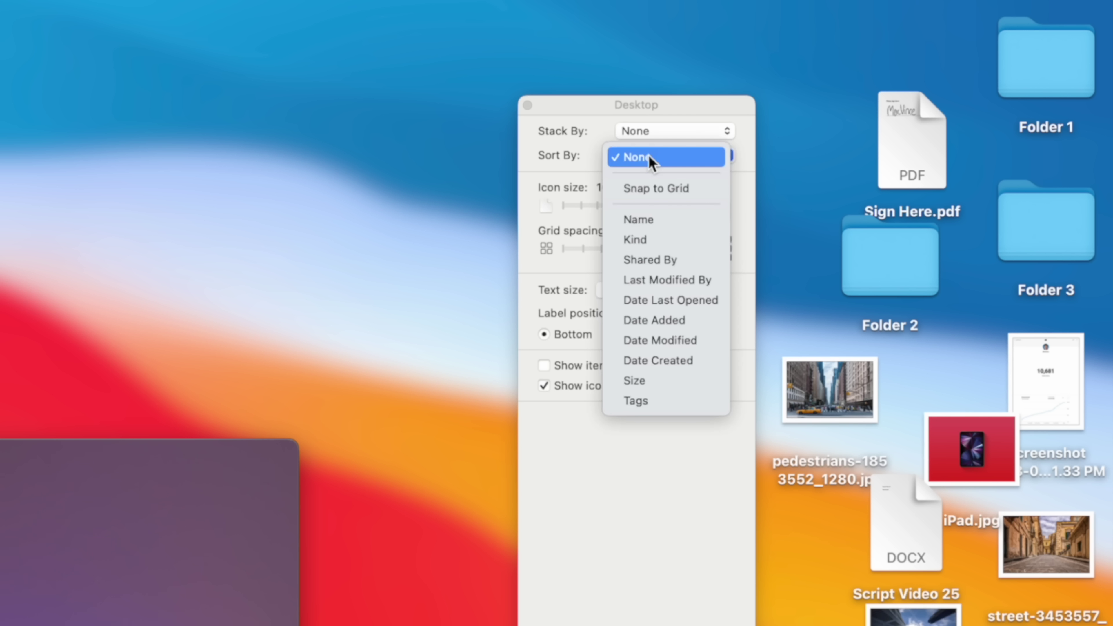
left_click(648, 189)
- Arrange the overlapping desktop files and folders into a tidy two-column grid beside Folder 1 and Folder 3, then clear the selection
left_click_drag(898, 178, 908, 105)
left_click_drag(919, 264, 948, 222)
left_click_drag(860, 391, 913, 373)
left_click(986, 443)
left_click_drag(987, 443, 942, 374)
left_click_drag(925, 536, 947, 408)
left_click_drag(922, 625, 937, 544)
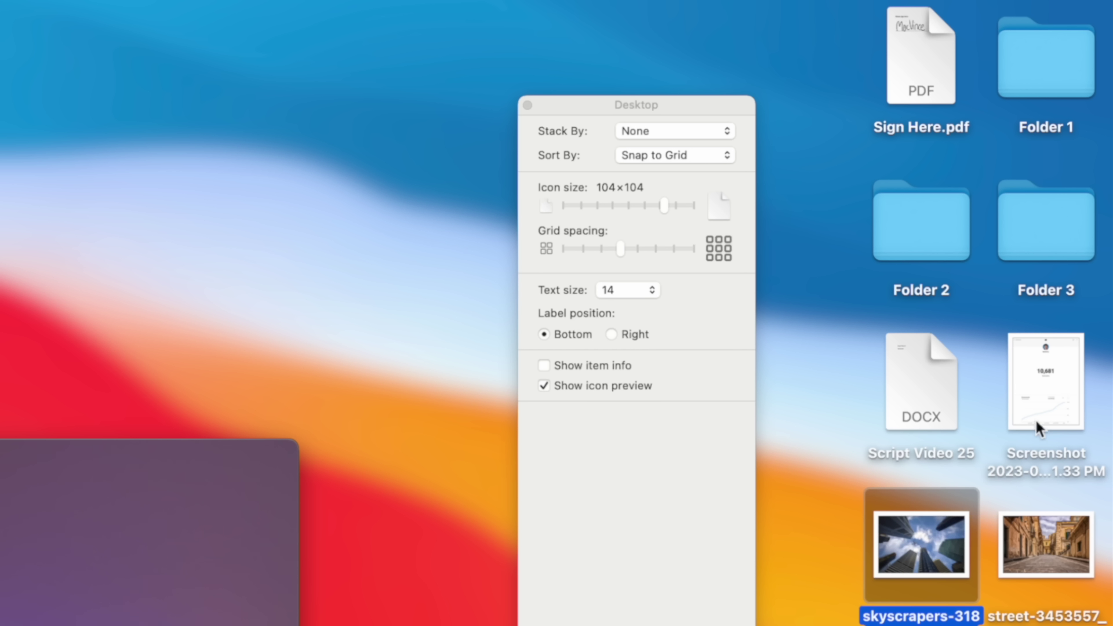
key("Escape")
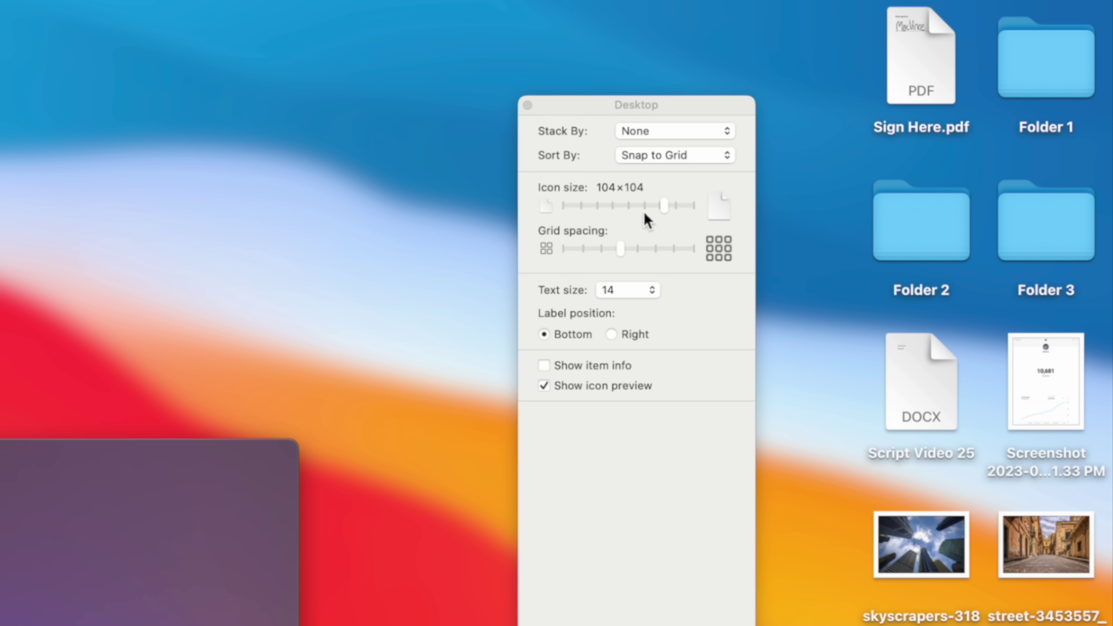
- Set the desktop icon size to 72×72 and the label text size to 15
left_click_drag(663, 208, 630, 211)
left_click(626, 292)
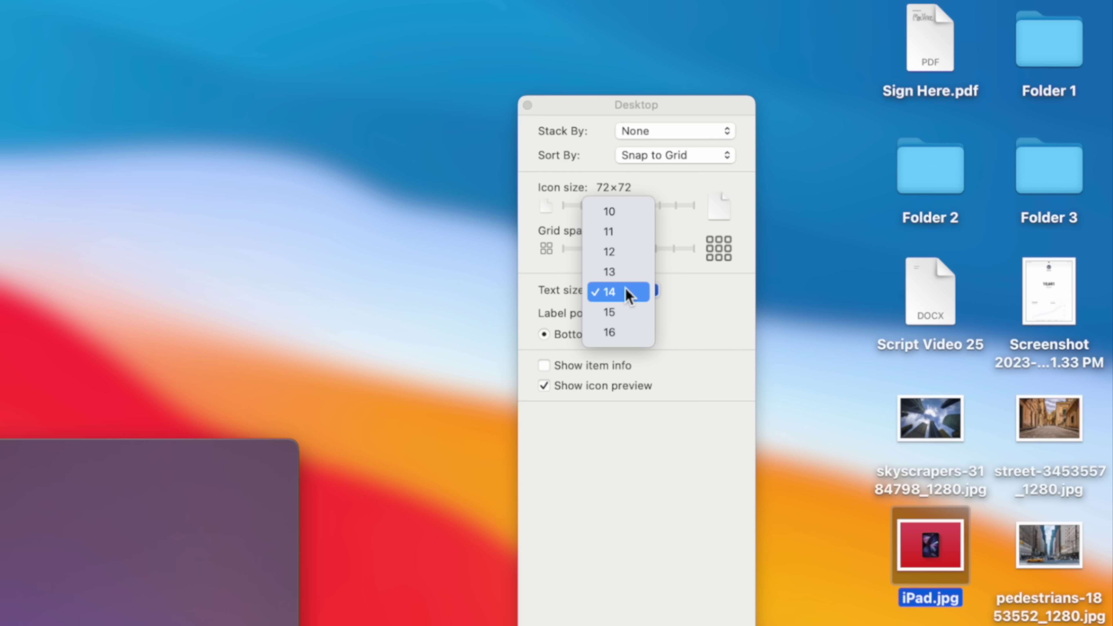
left_click(626, 312)
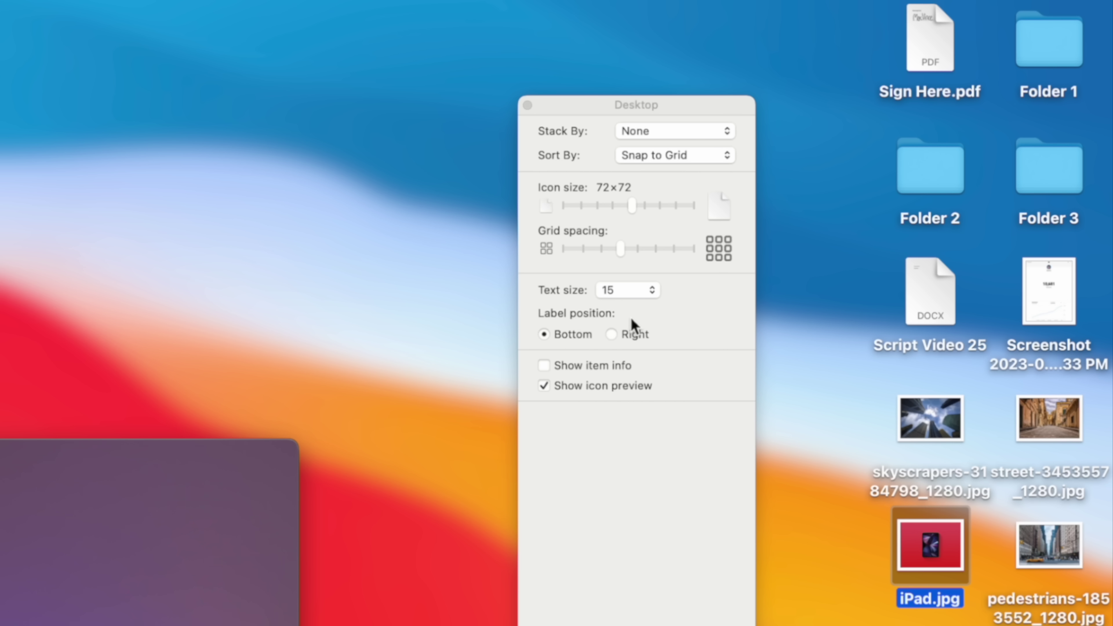
- Place the desktop icon labels on the right, enable item info, and close the view options
left_click(616, 336)
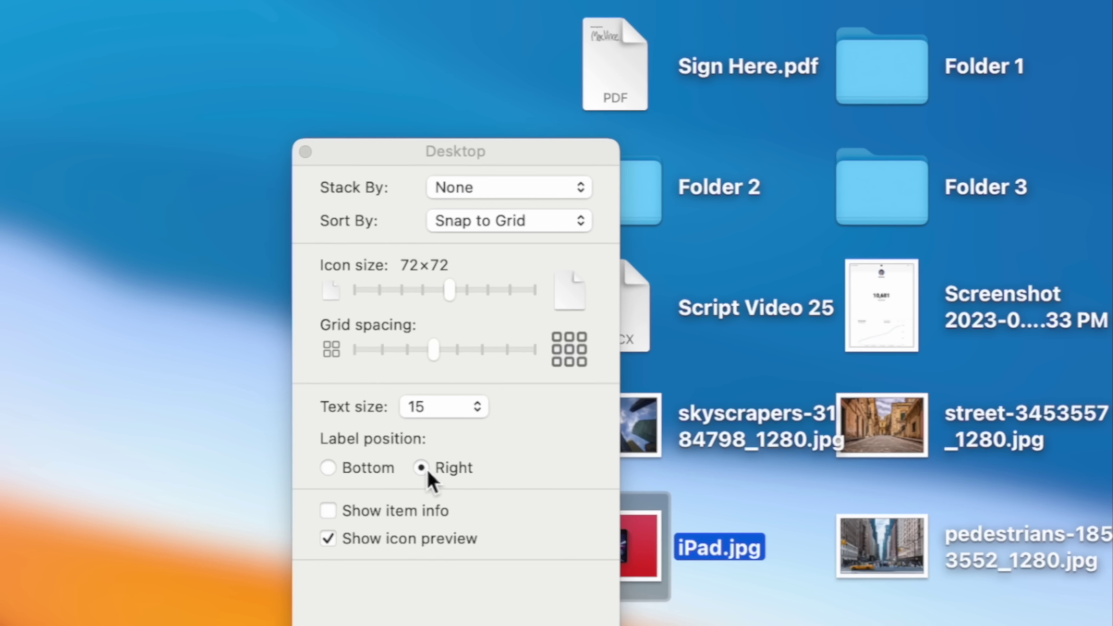
left_click(328, 511)
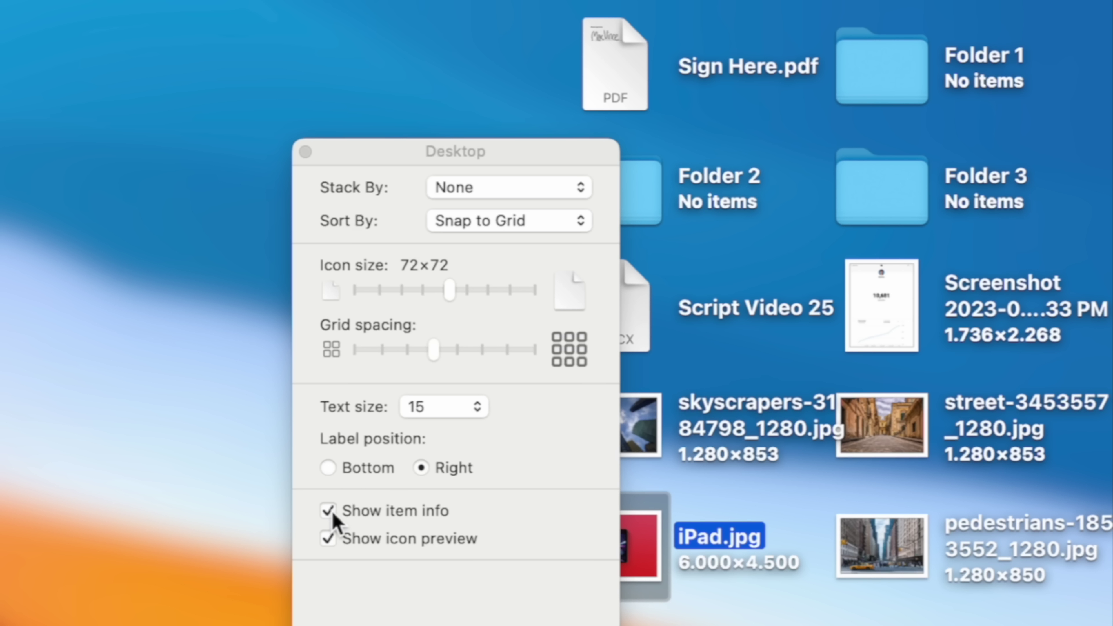
left_click(305, 153)
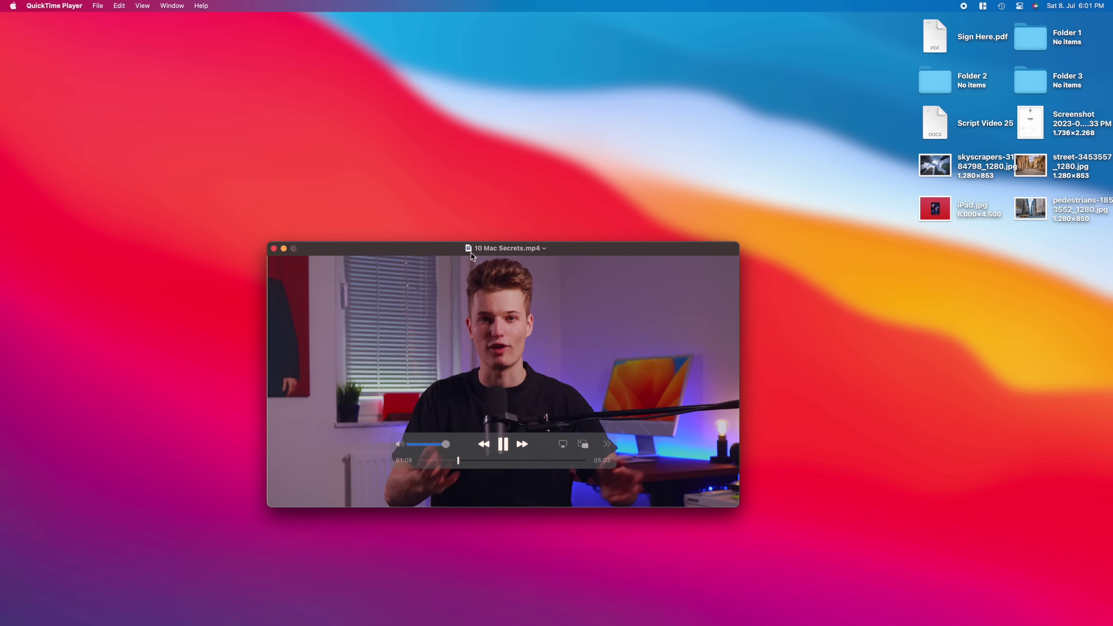
- Move the video window over toward the area below the desktop icons and open Sign Here.pdf
left_click_drag(780, 311, 784, 293)
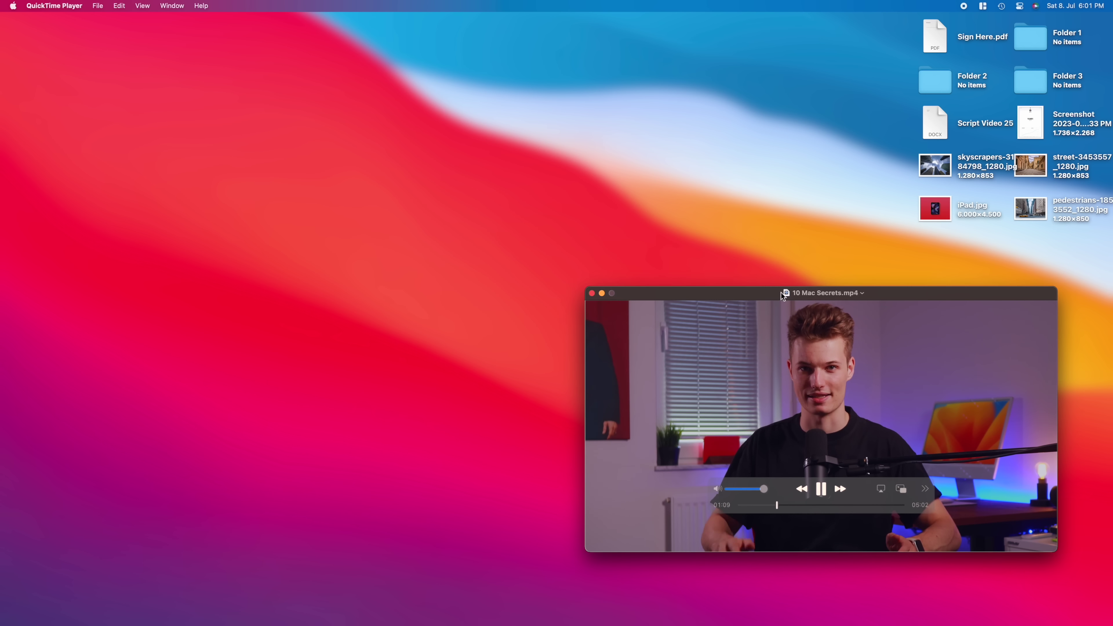
double_click(938, 39)
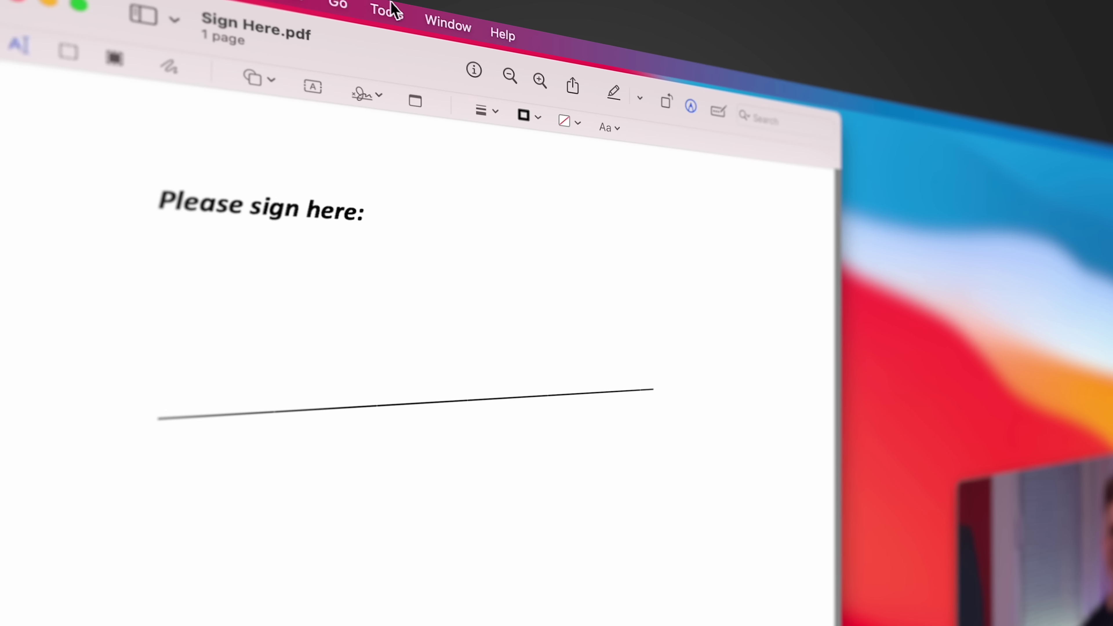
- Create a new signature for the PDF by capturing a handwritten one on paper with the camera
left_click(386, 9)
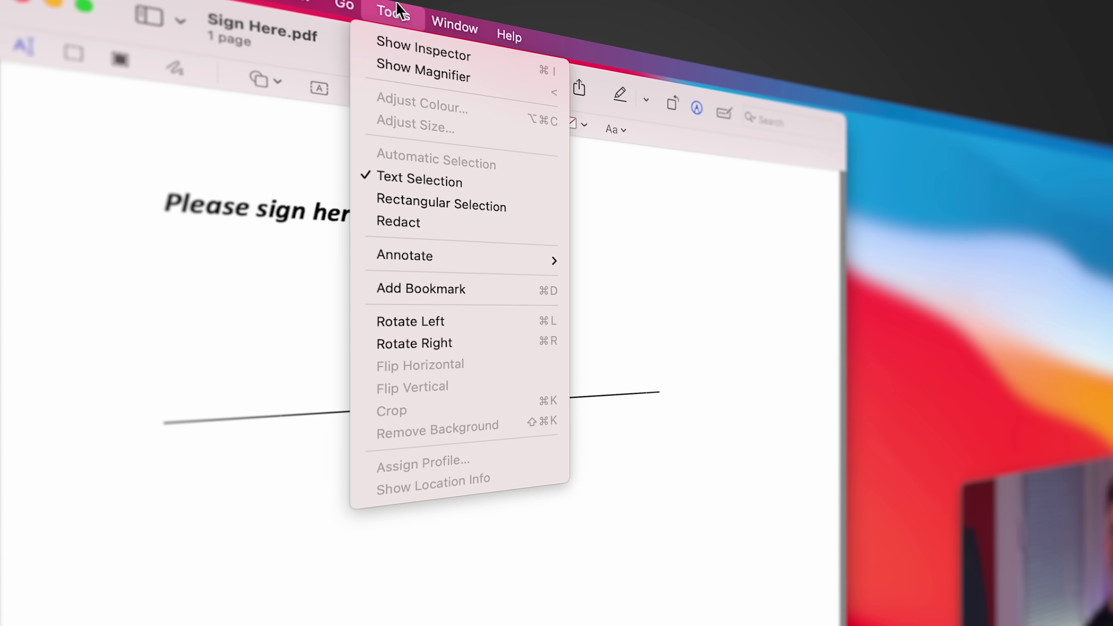
mouse_move(404, 255)
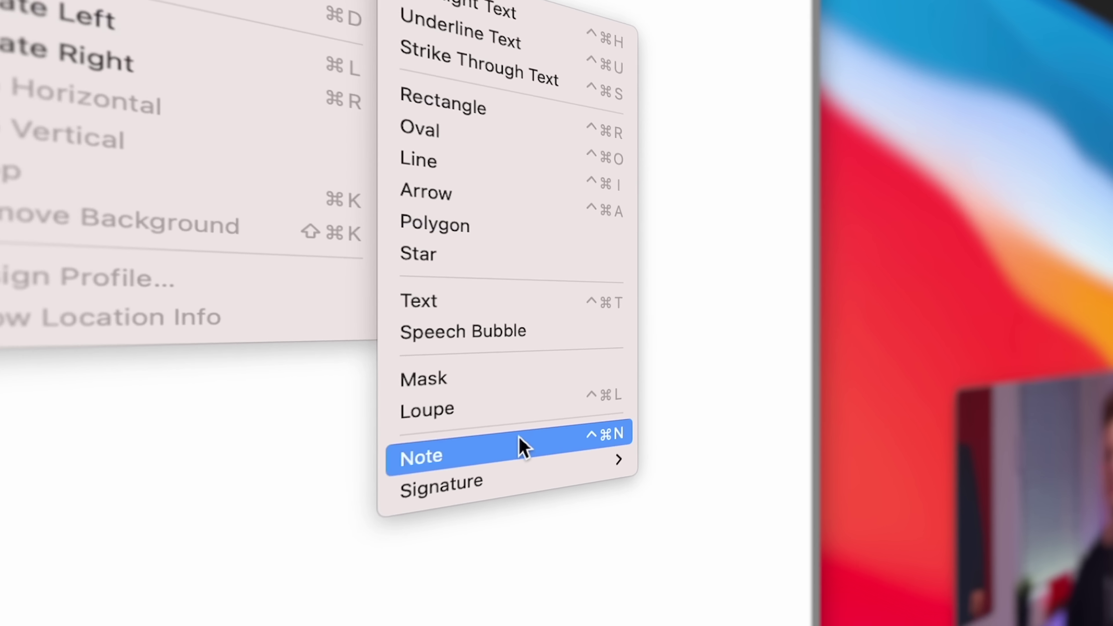
mouse_move(592, 543)
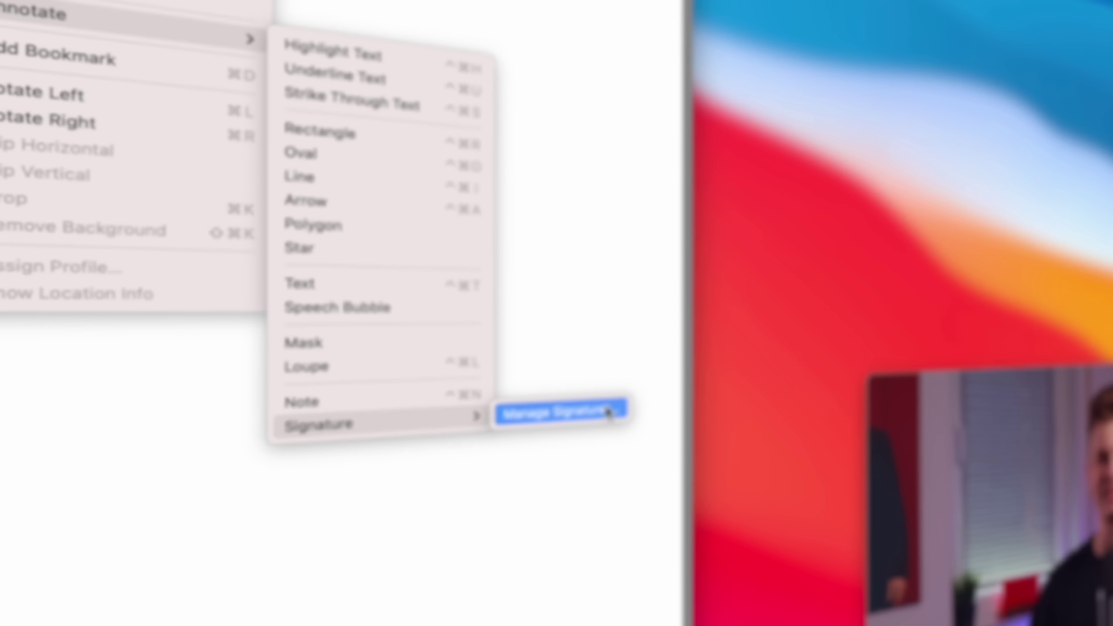
left_click(608, 412)
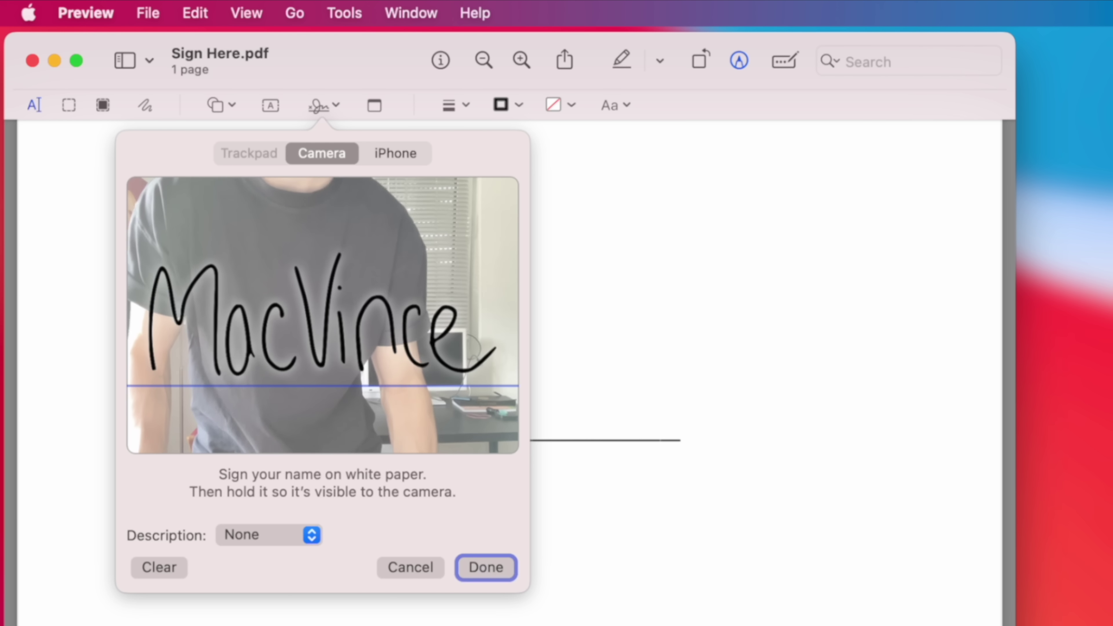
left_click(482, 567)
- Create a second signature by signing on the iPhone and save it
left_click(359, 221)
left_click(395, 157)
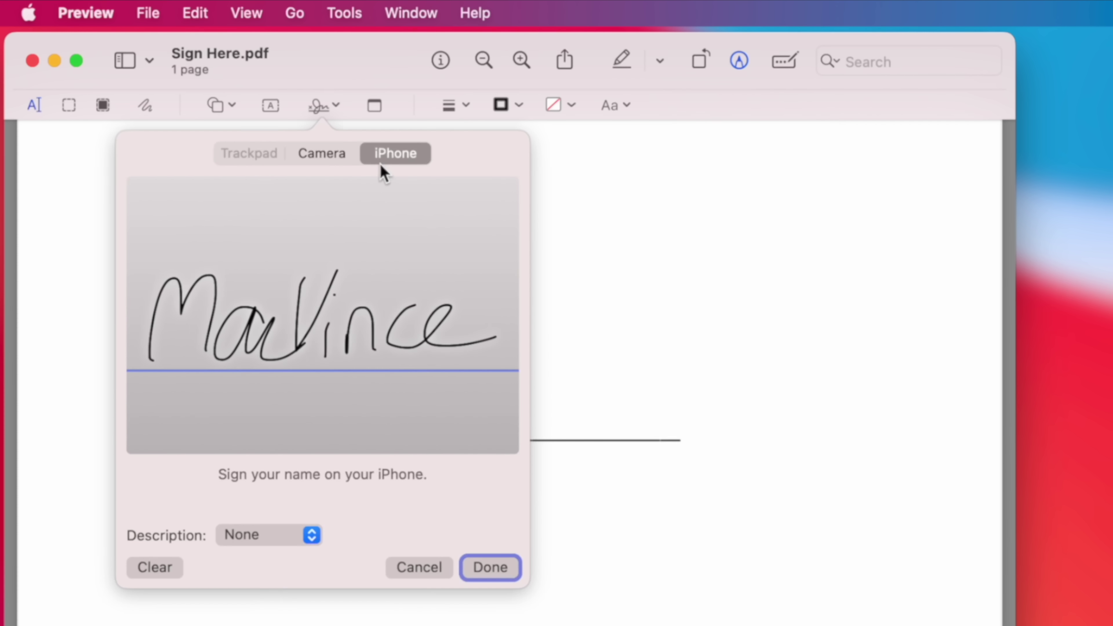
key("Return")
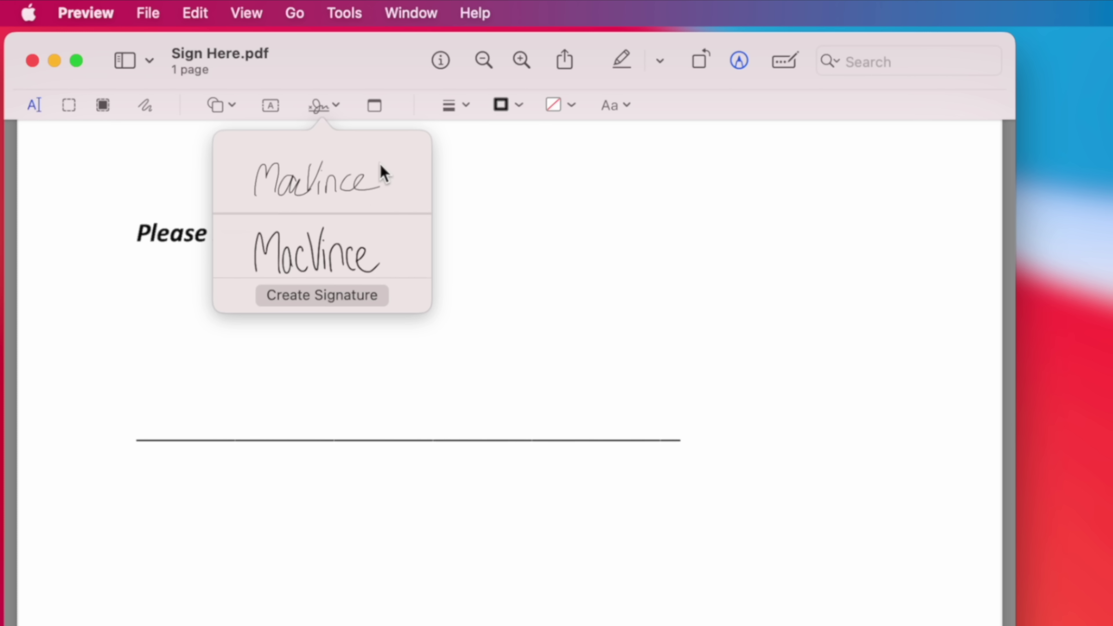
- Save a third signature drawn on the iPad and insert the camera-captured signature above the signing line
left_click(342, 300)
left_click(337, 314)
left_click(345, 396)
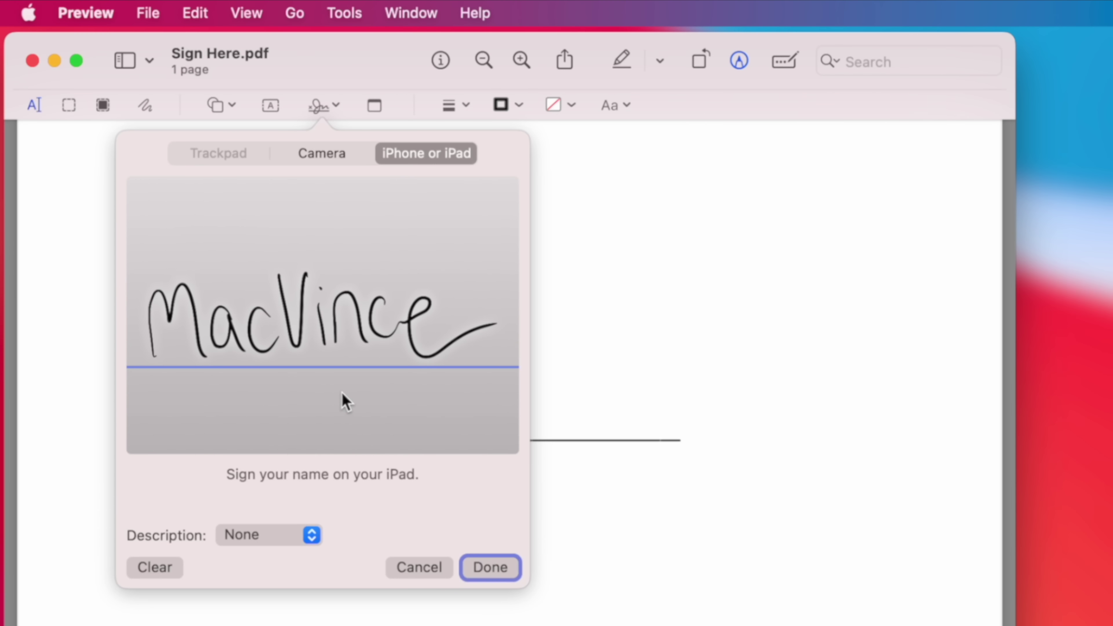
key("Return")
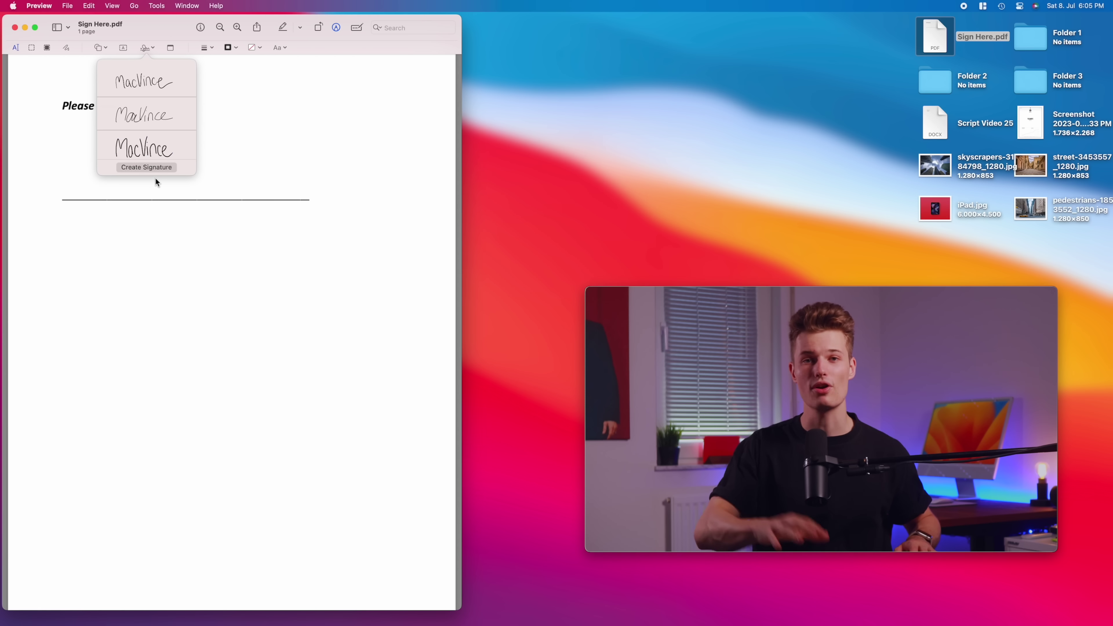
left_click(162, 154)
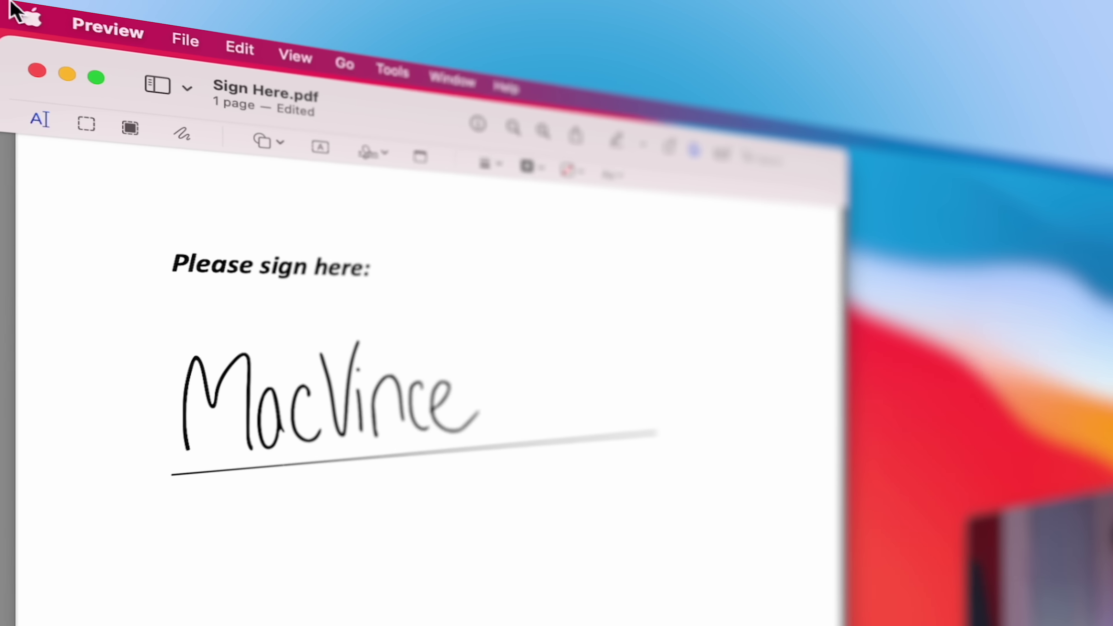
- Bring up the Force Quit Applications window to view the running apps, and close it without quitting any
left_click(22, 19)
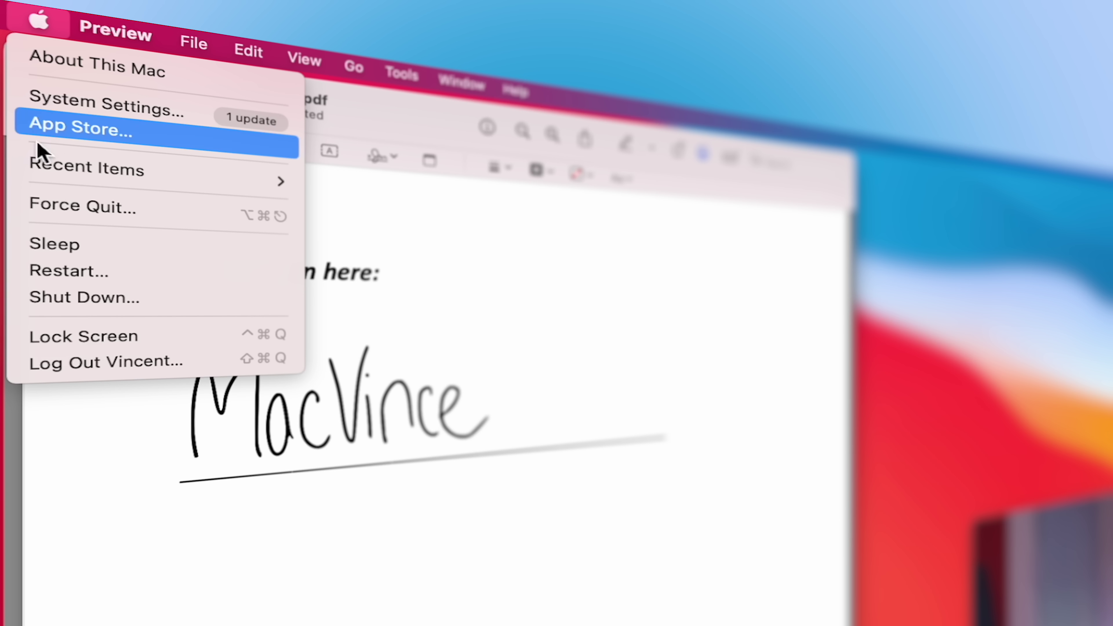
left_click(48, 203)
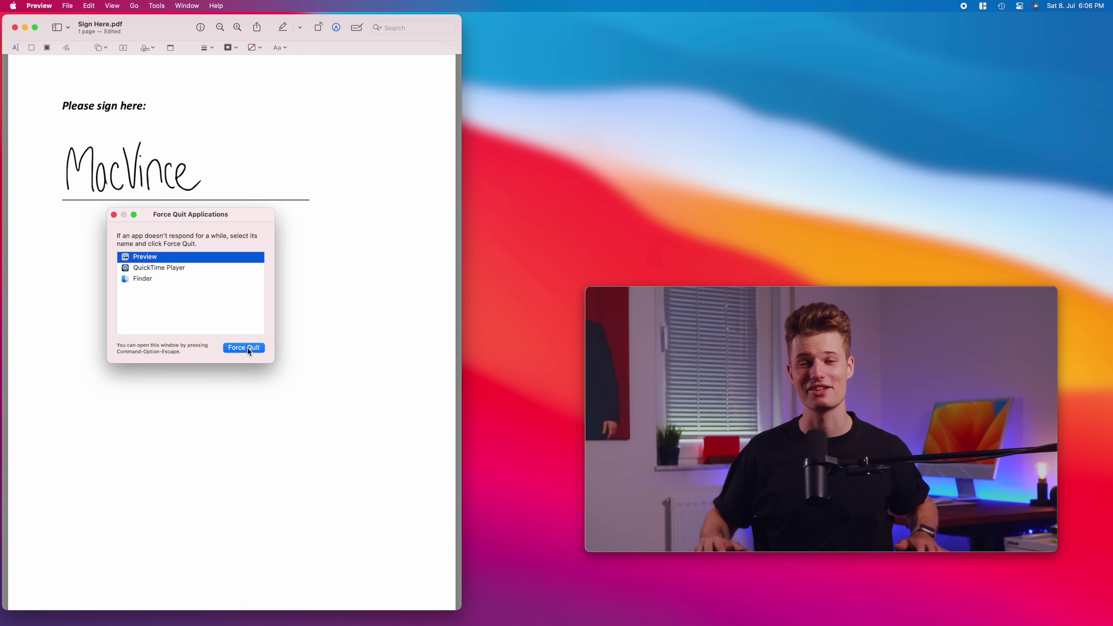
left_click(113, 214)
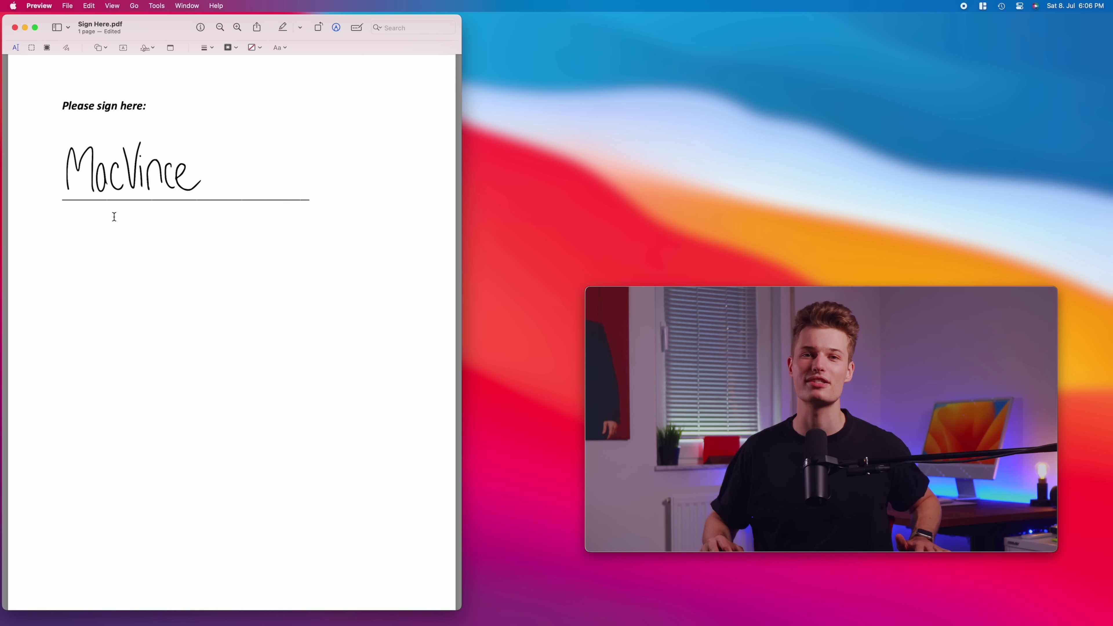
- Force quit Preview directly from its Dock icon
mouse_move(824, 619)
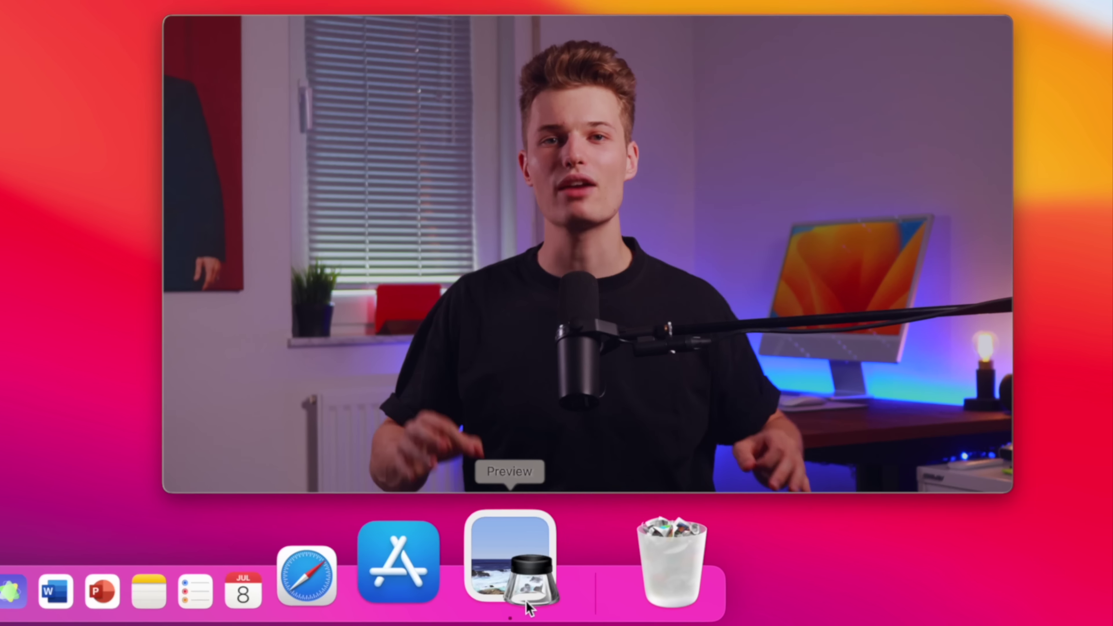
right_click(528, 606)
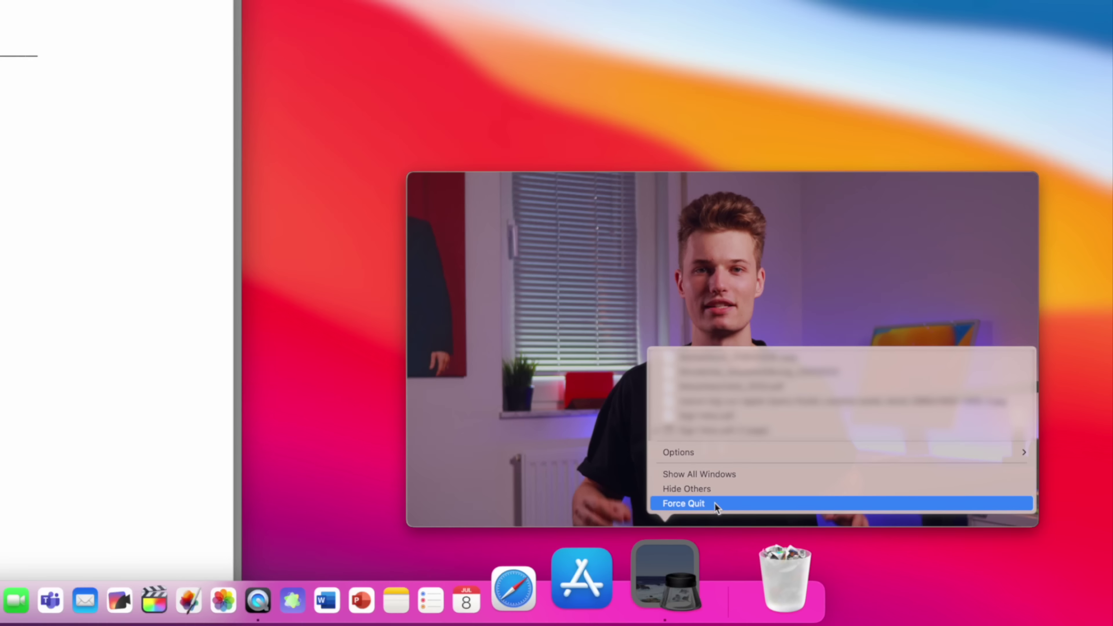
left_click(572, 463)
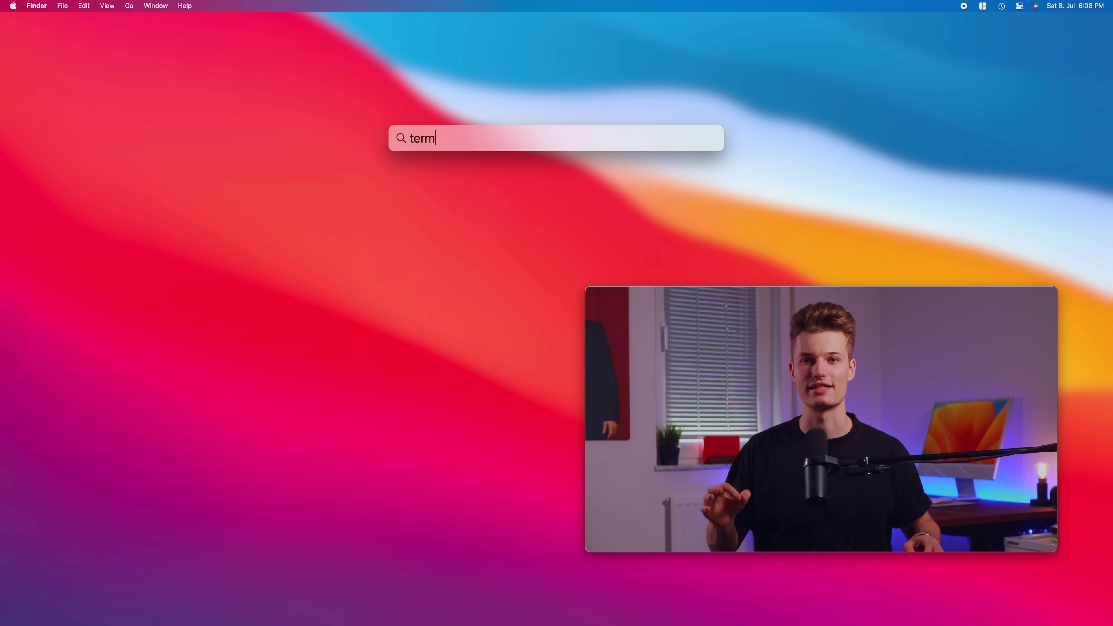
- Open Terminal and run defaults write com.apple.dock persistent-apps -array-add '{"tile-type"="spacer-tile";}'; killall Dock
key("Return")
type("defaults write com.apple.dock persistent-apps -array-add '{\"tile-type\"=\"spacer-tile\";}'; killall Dock")
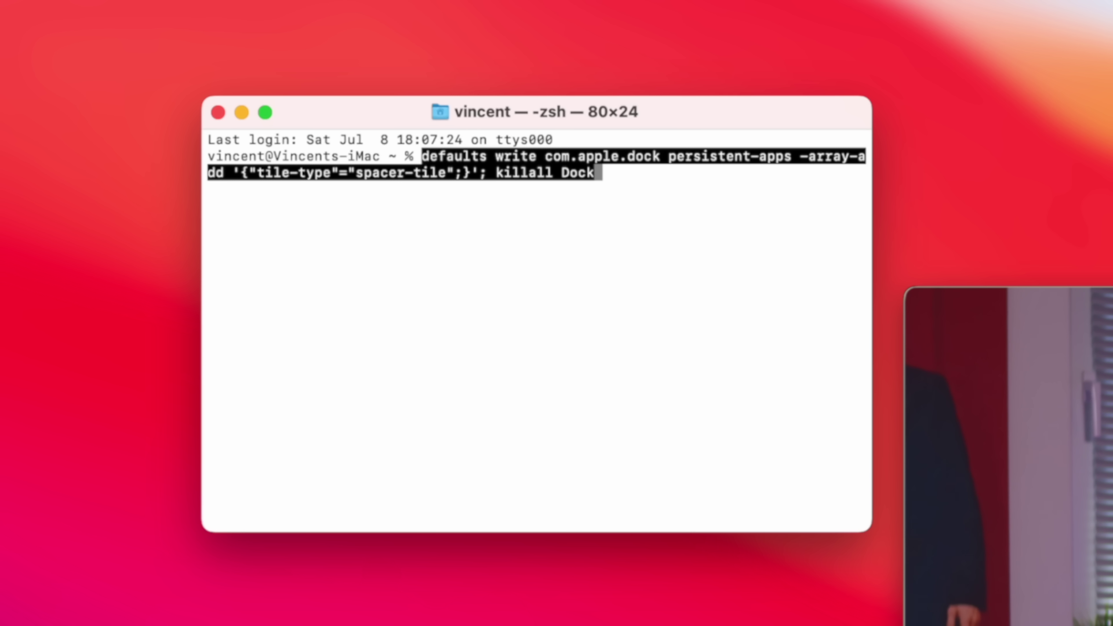
key("Return")
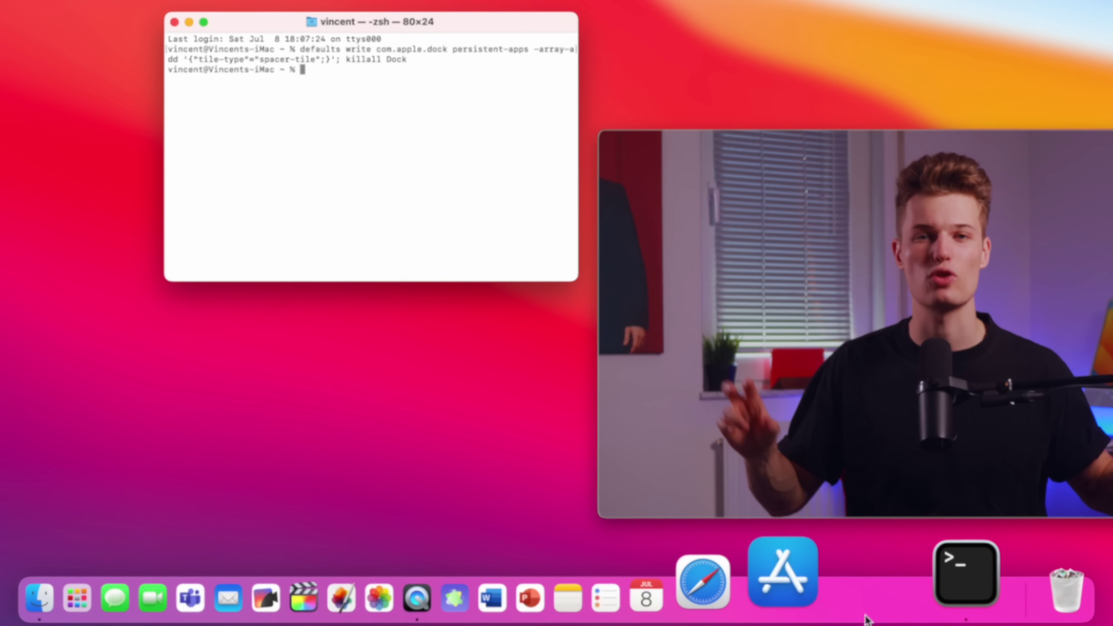
- Position the first Dock spacer right after Mail and a second spacer between PowerPoint and Notes
left_click_drag(859, 600, 370, 576)
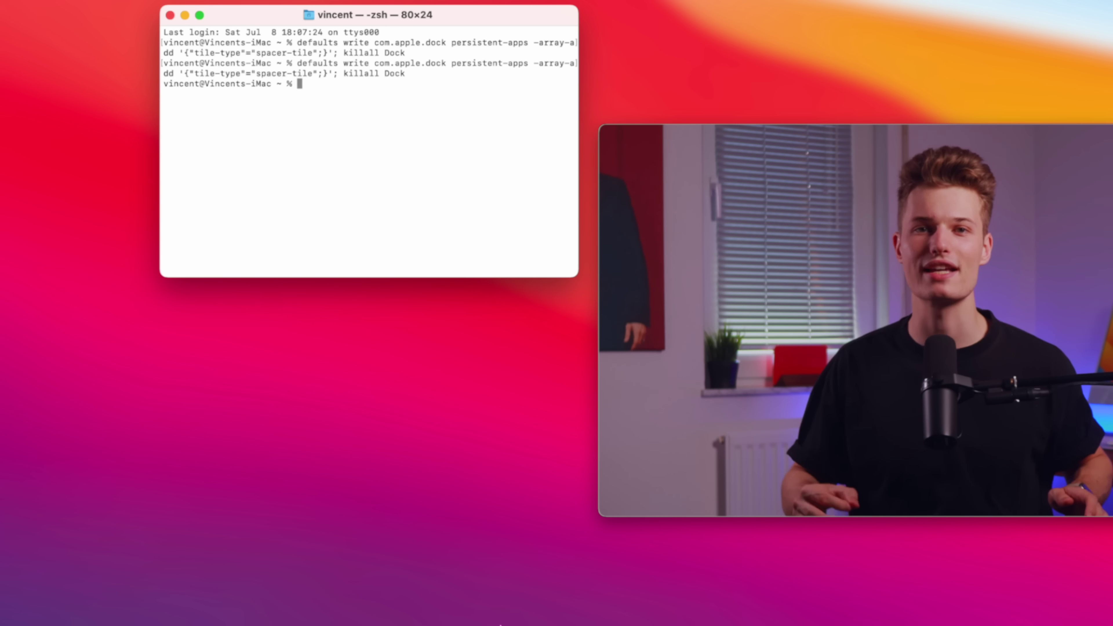
mouse_move(501, 625)
left_click_drag(896, 614, 713, 612)
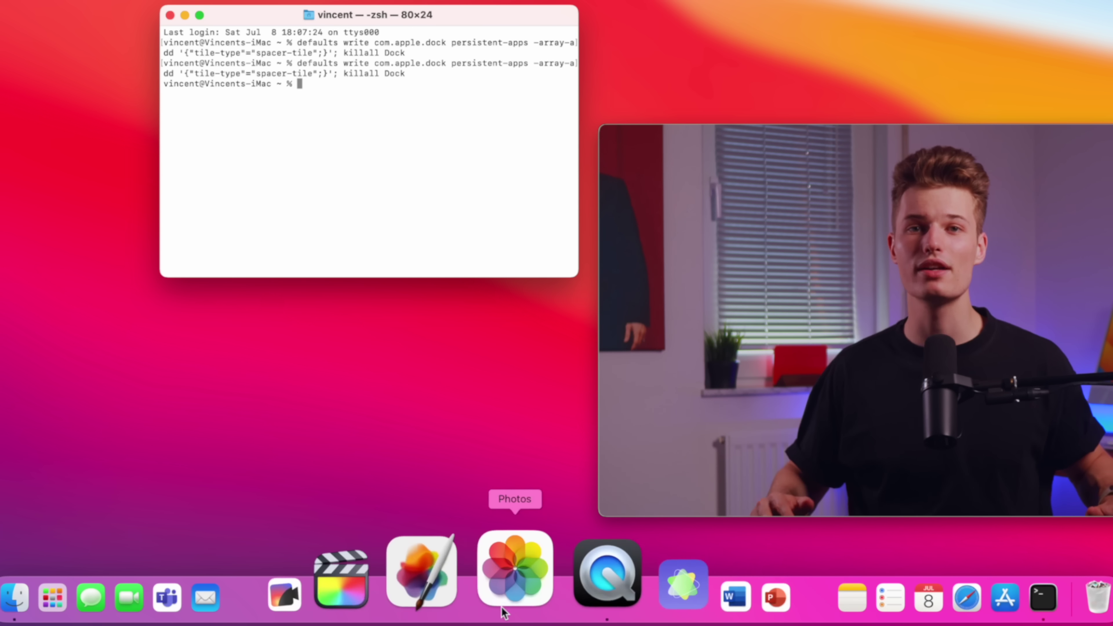
- Quit Terminal and remove the spacer next to Mail from the Dock
key("super+q")
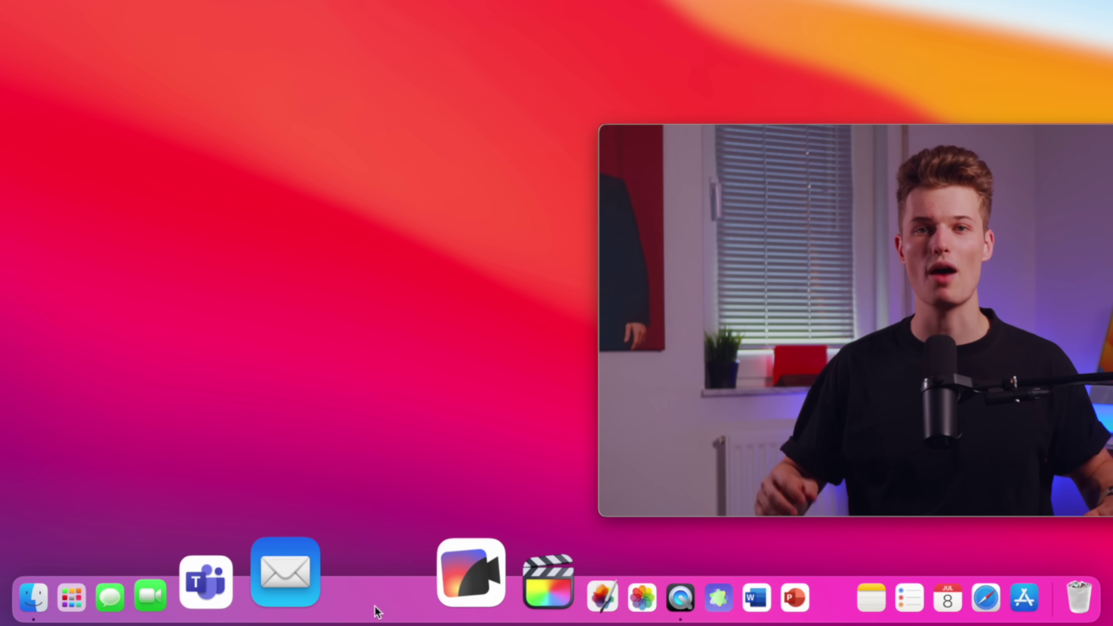
left_click_drag(378, 519, 378, 368)
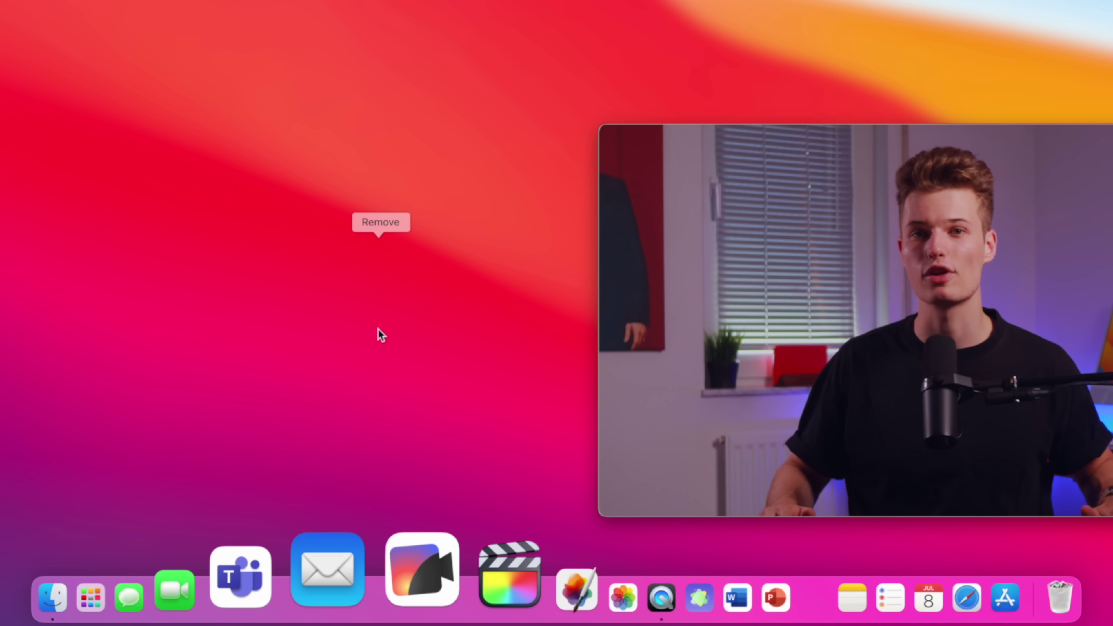
left_click_drag(378, 329, 378, 329)
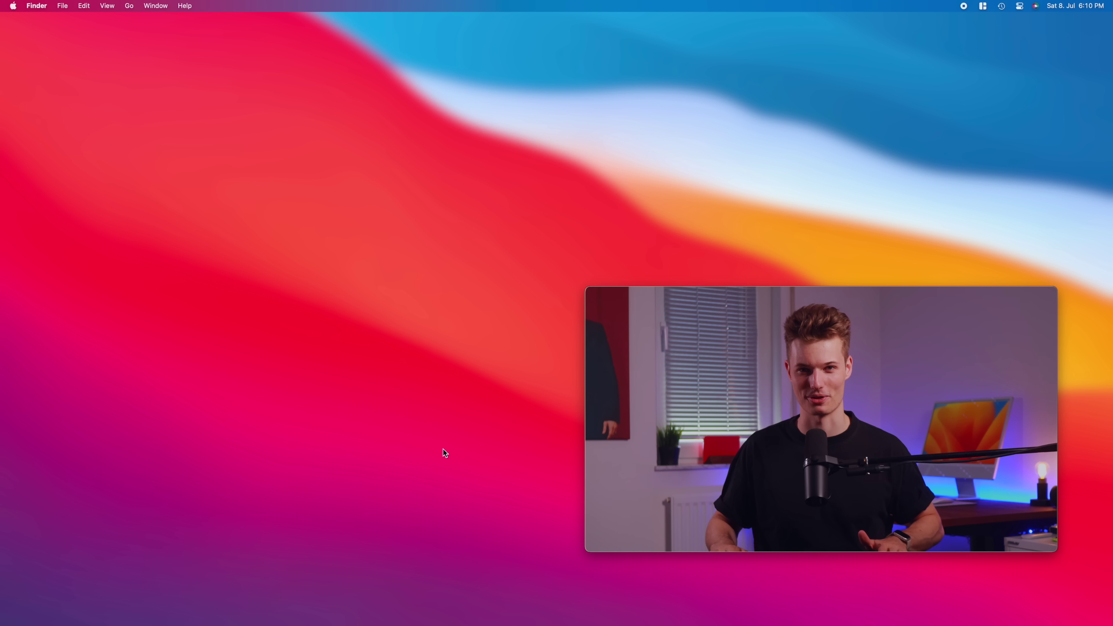
- Shrink the video window and move it to the upper-left part of the desktop
left_click(590, 550)
left_click_drag(588, 551, 667, 497)
left_click_drag(945, 292, 291, 133)
left_click(761, 621)
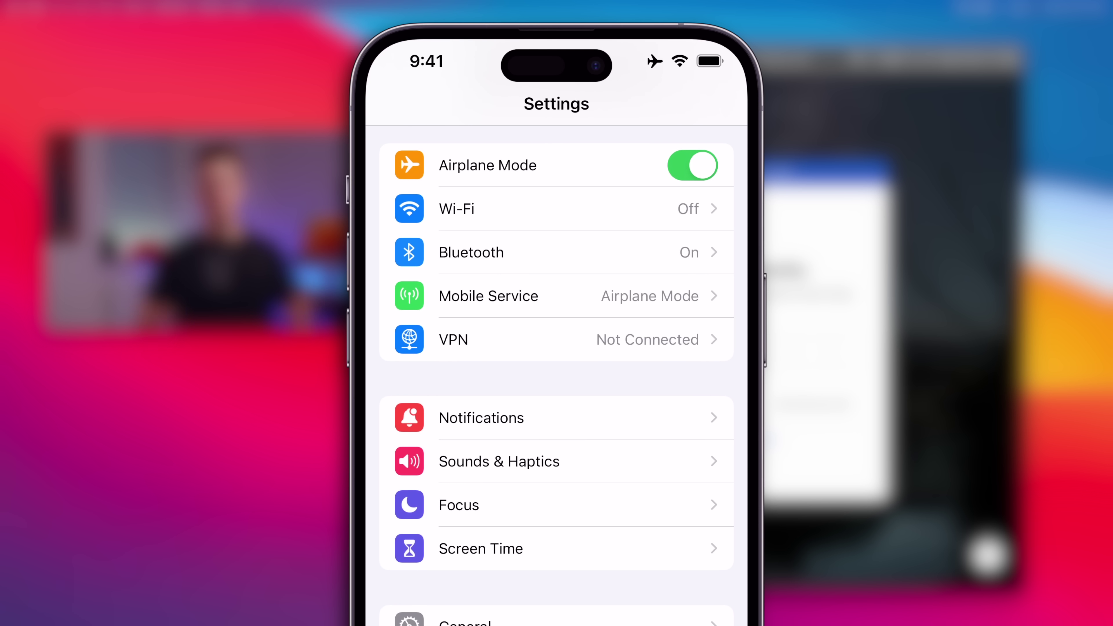
- Browse down the iPhone's Settings list, open an entry and select an option further down its page
scroll(556, 373, "down", 20)
left_click(557, 550)
scroll(557, 373, "down", 3)
scroll(556, 373, "down", 8)
left_click(557, 426)
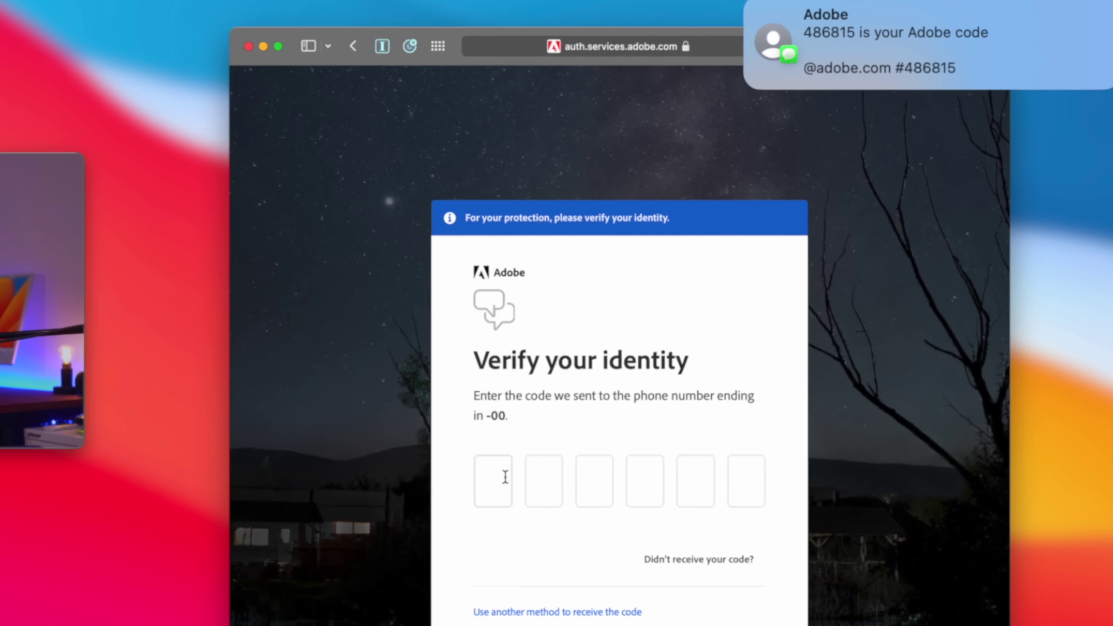
- Fill the Adobe verification code field with the code suggested from Messages
left_click(509, 485)
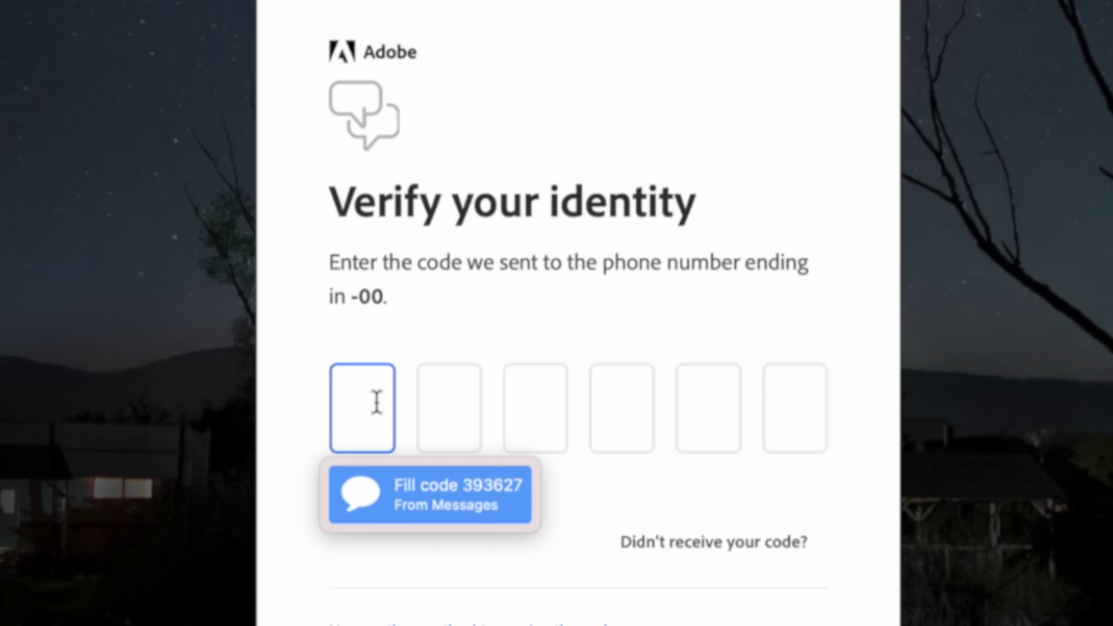
left_click(376, 503)
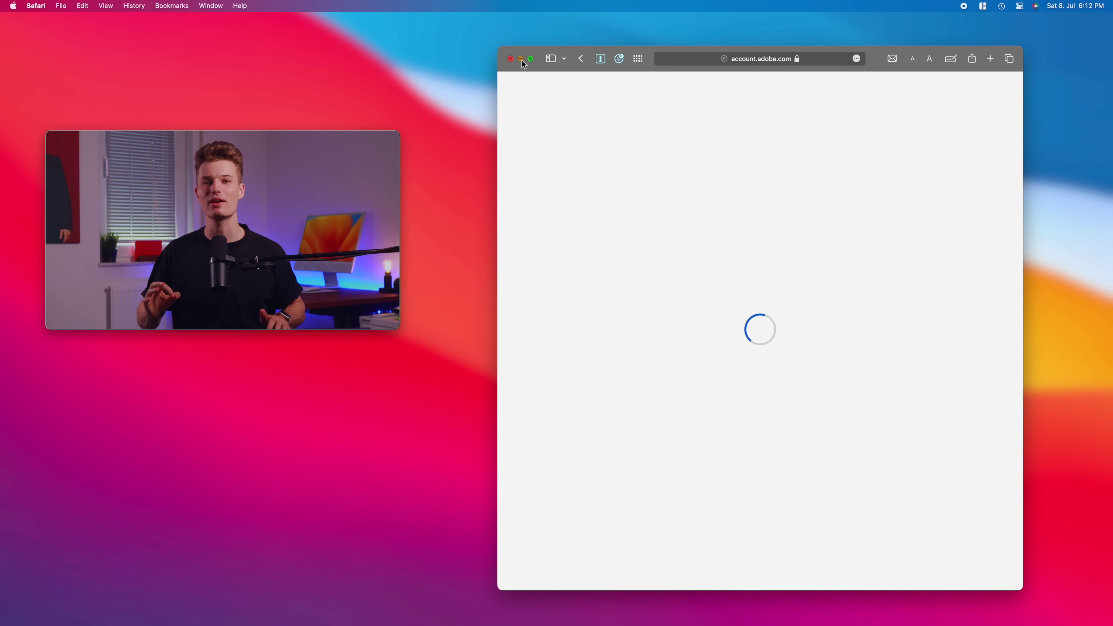
- Minimize the Adobe account window and move the video window to the lower-right part of the desktop
left_click(522, 59)
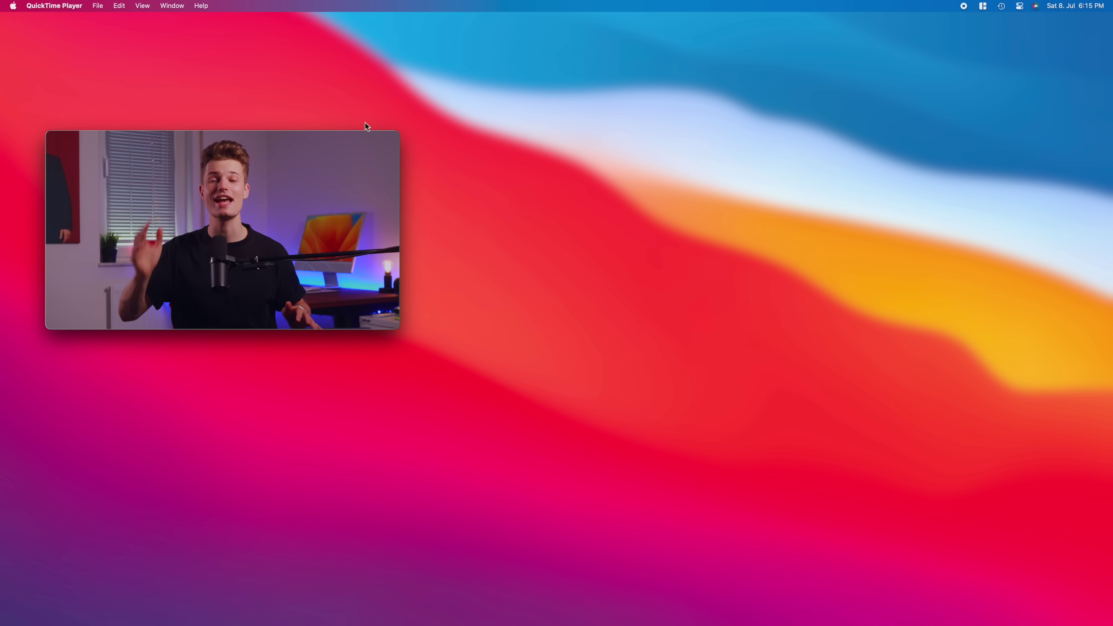
left_click_drag(246, 138, 737, 308)
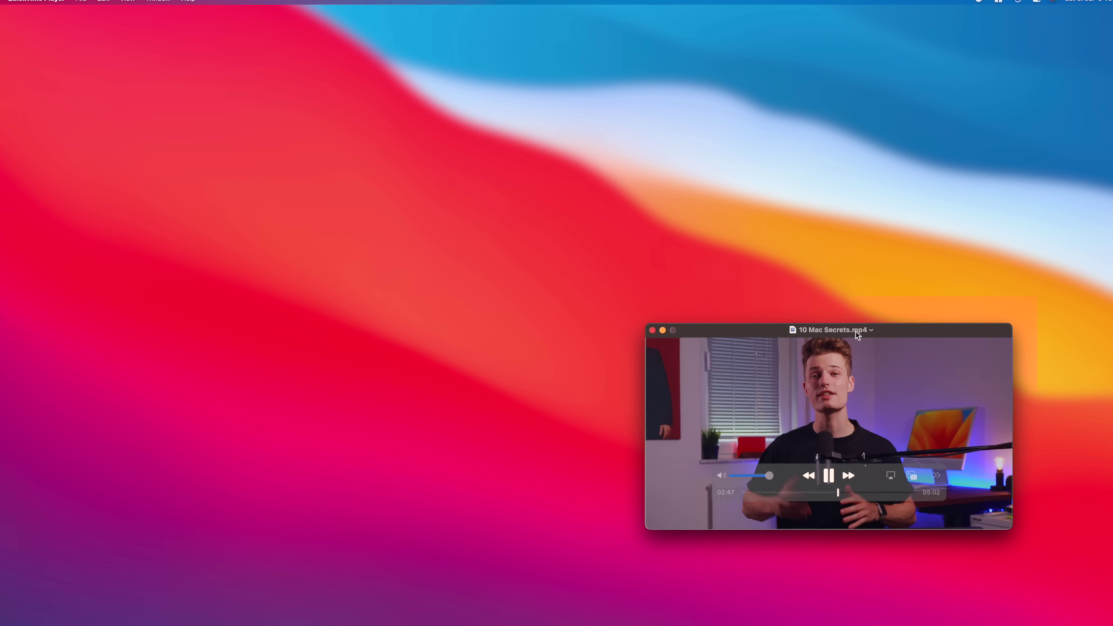
- Search Spotlight for "macvince kind:email" and look through the matching emails
key("super+space")
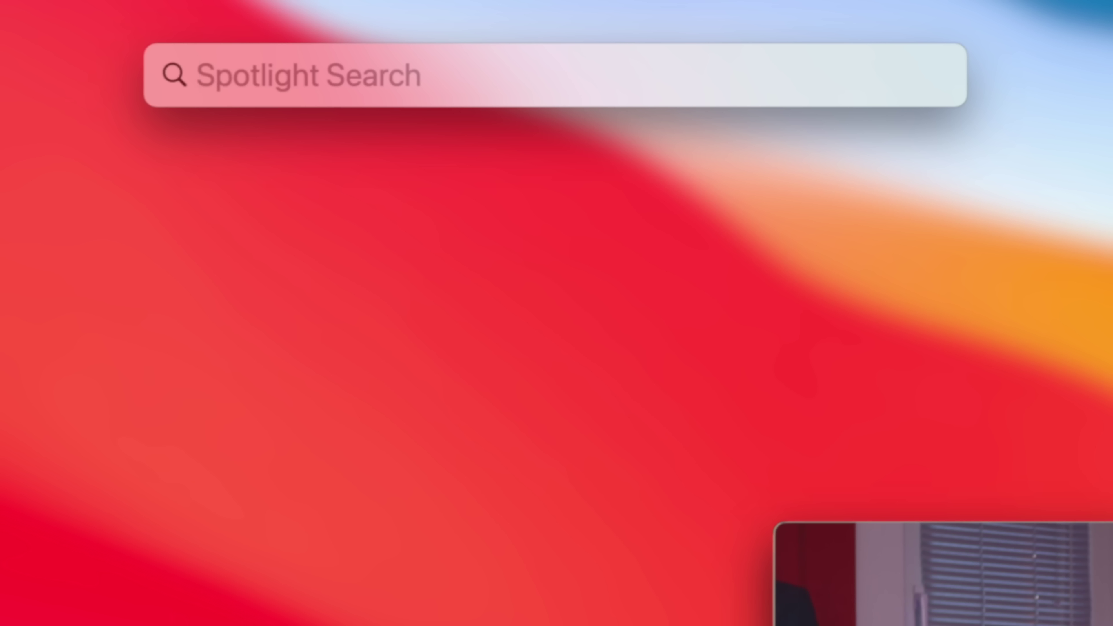
type("macvi")
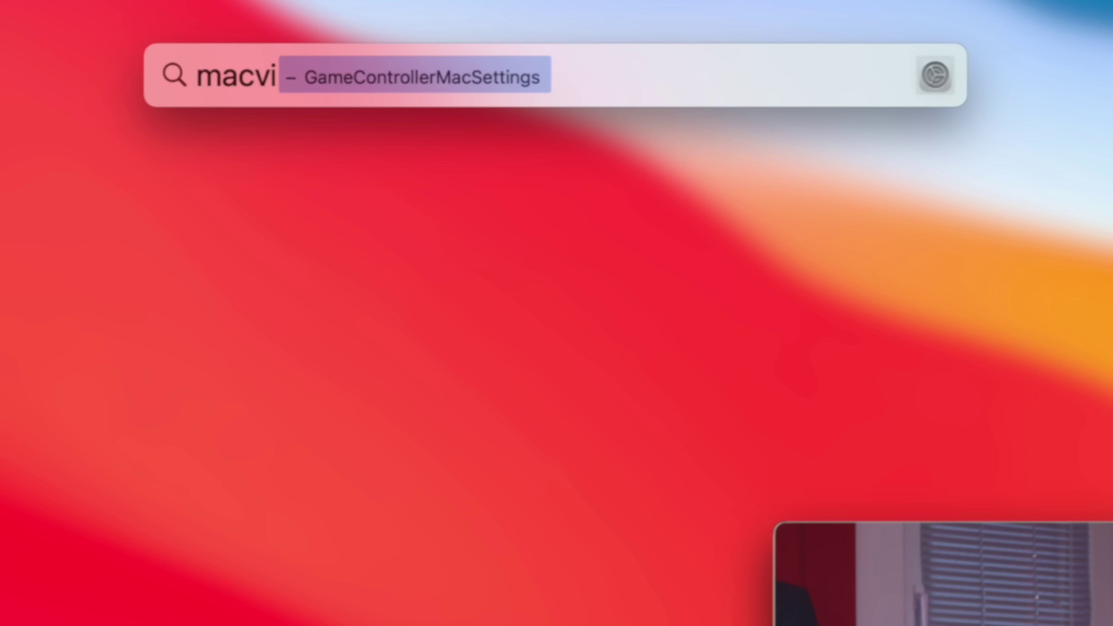
type("nce kind:")
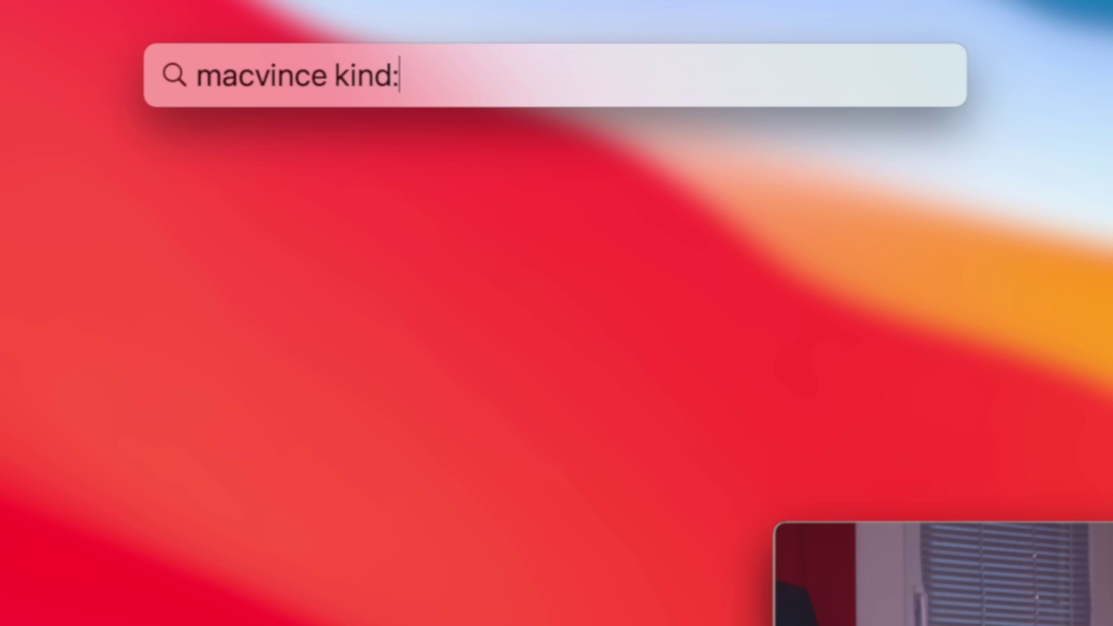
type("email")
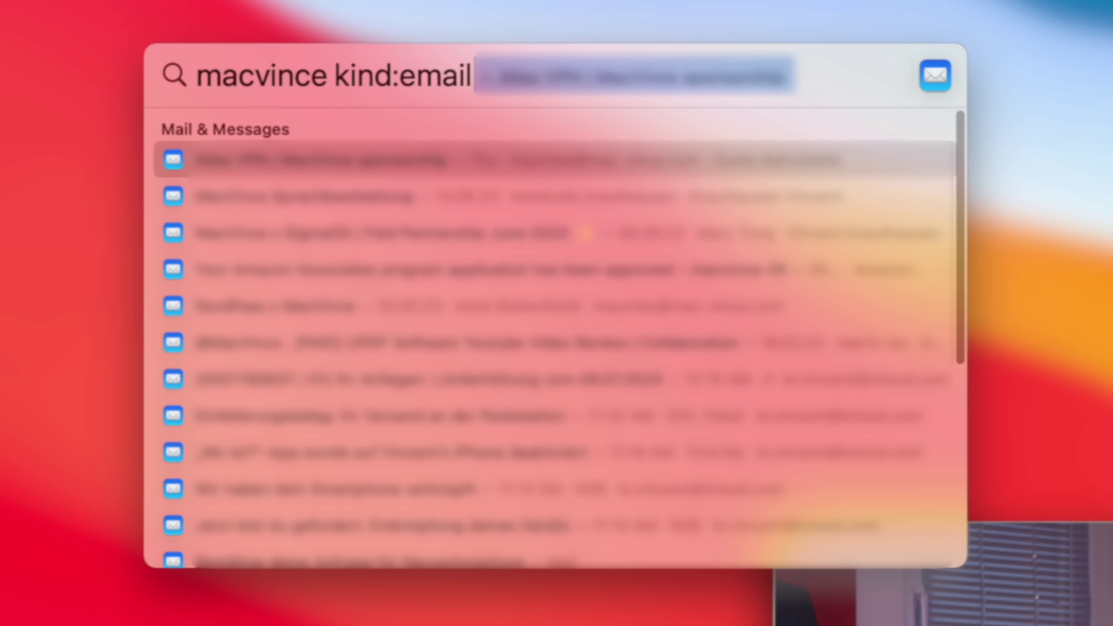
scroll(670, 320, "down", 10)
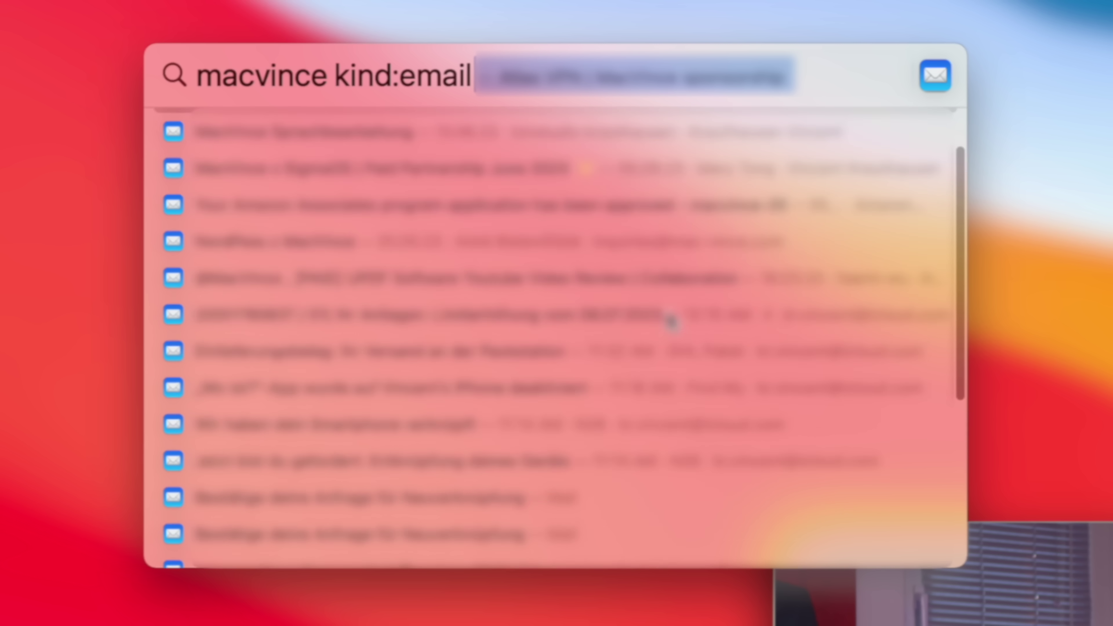
scroll(670, 320, "up", 10)
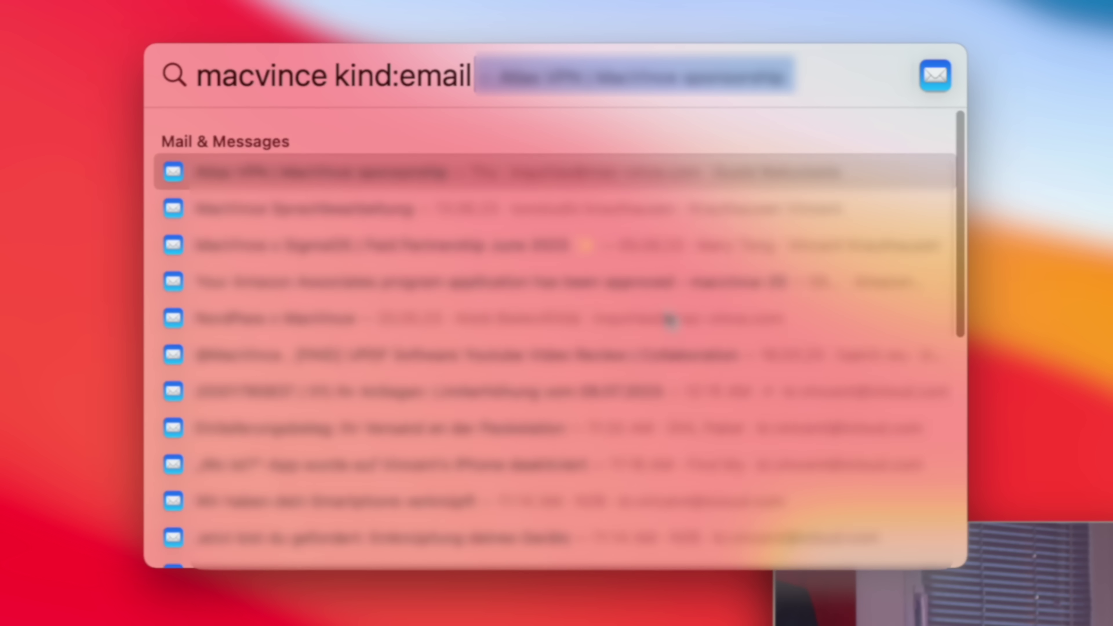
- Change the Spotlight filter for macvince to kind:pdf, and after that to kind:docx
key("alt+BackSpace")
type("pdf")
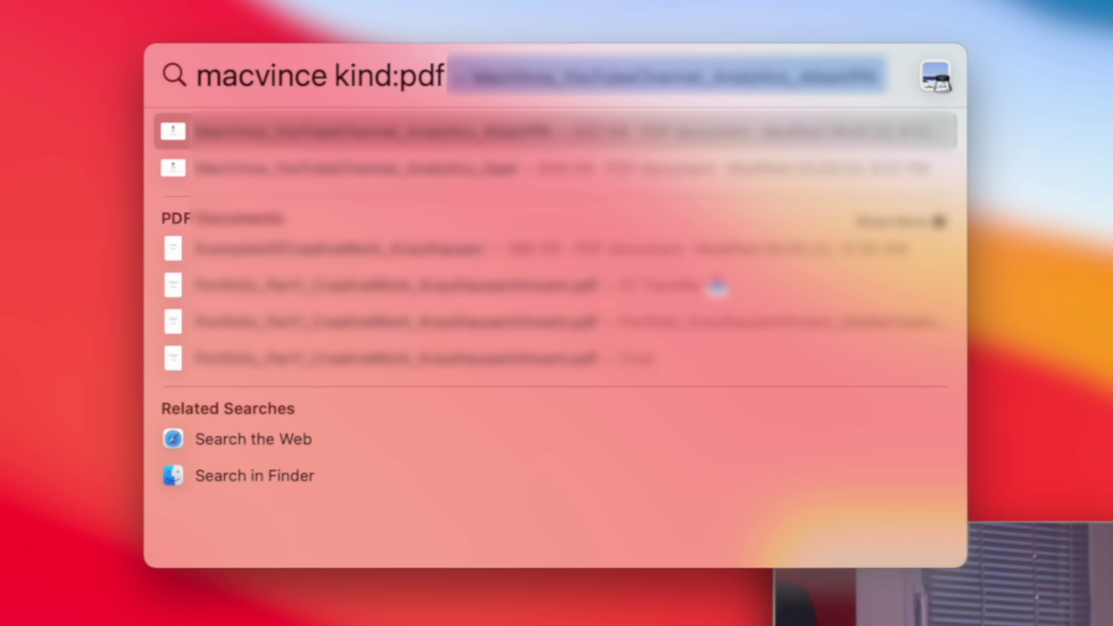
key("BackSpace")
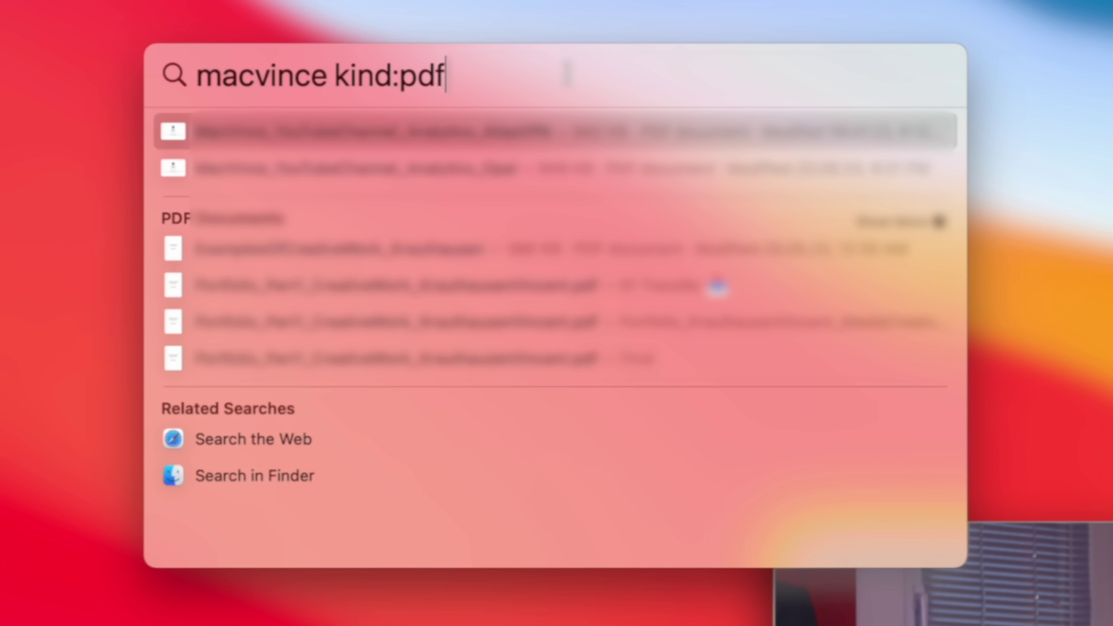
key("alt+BackSpace")
type("docx")
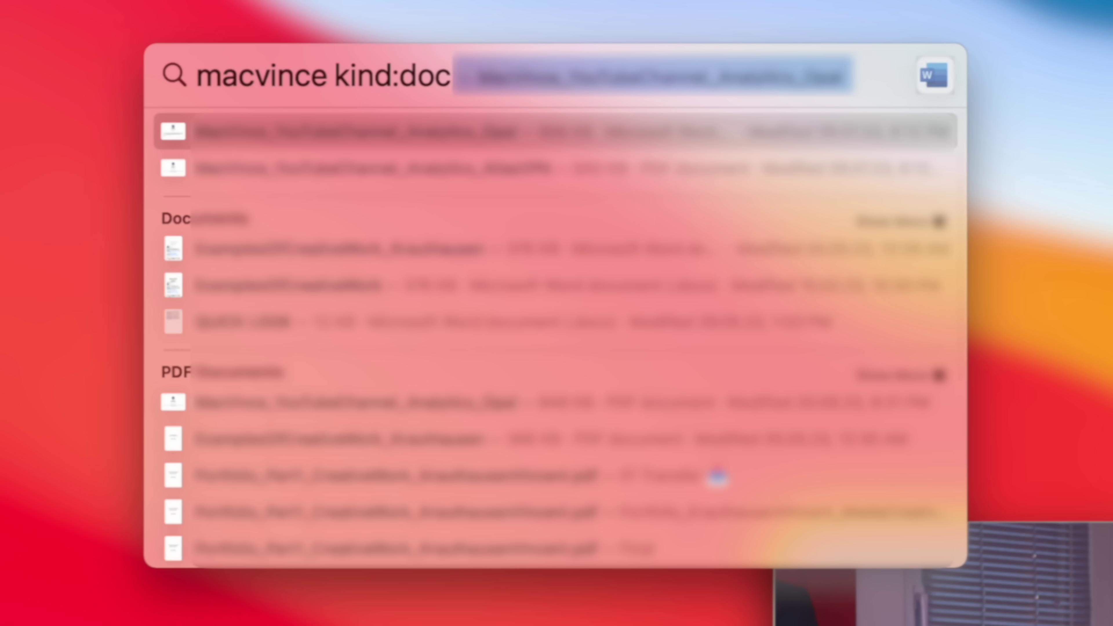
key("BackSpace")
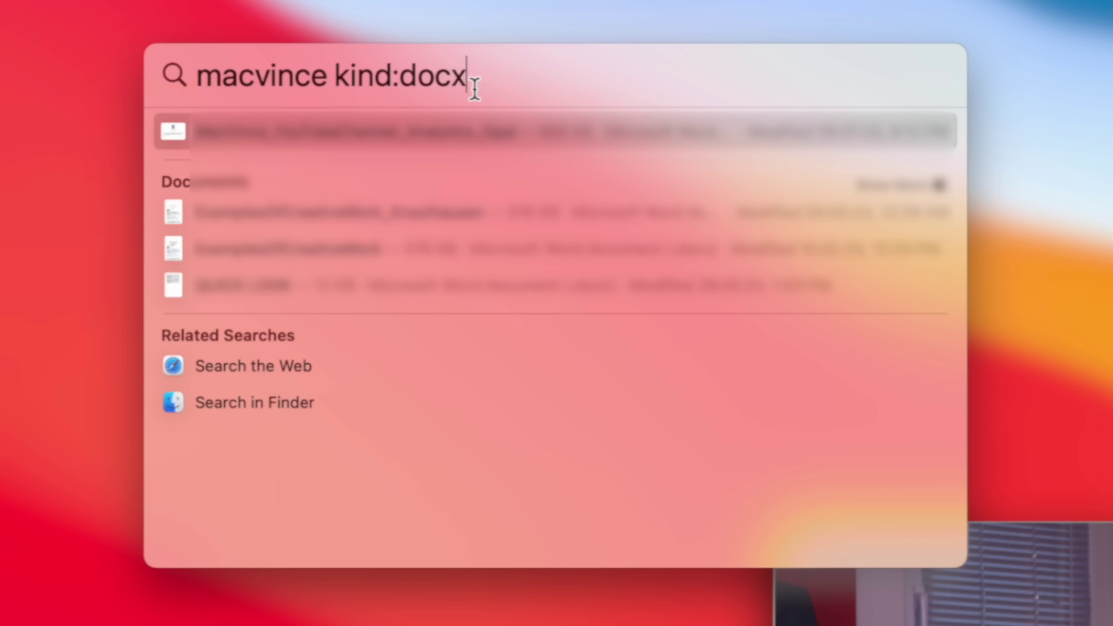
- Replace the Spotlight query with "how many days until christmas" and run it as a web search in Safari
key("Escape")
type("how many days unti")
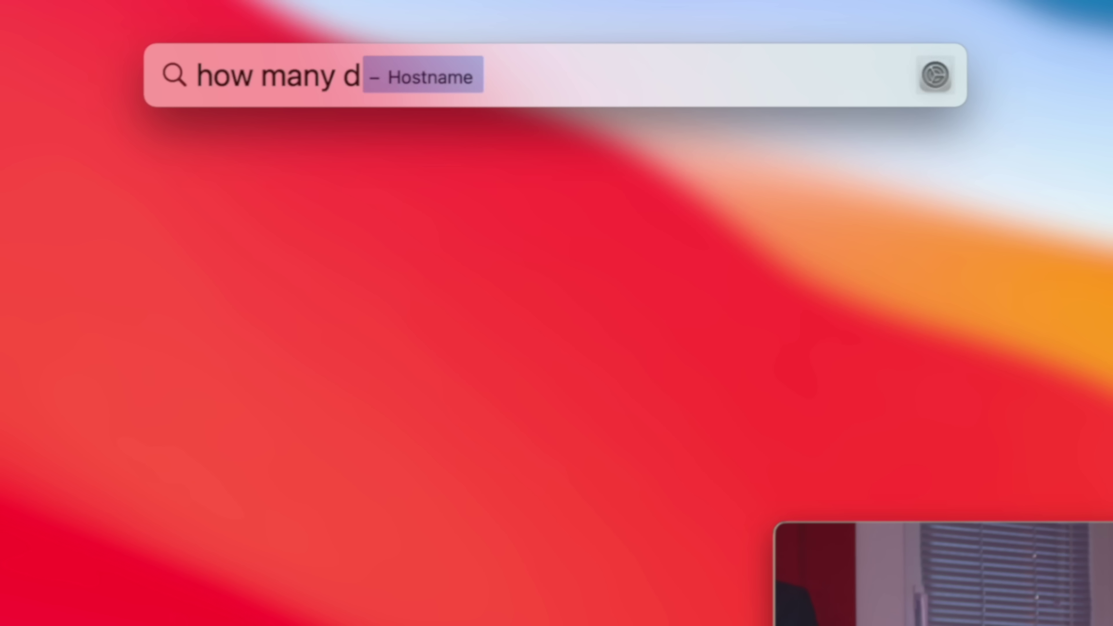
type("l christmas")
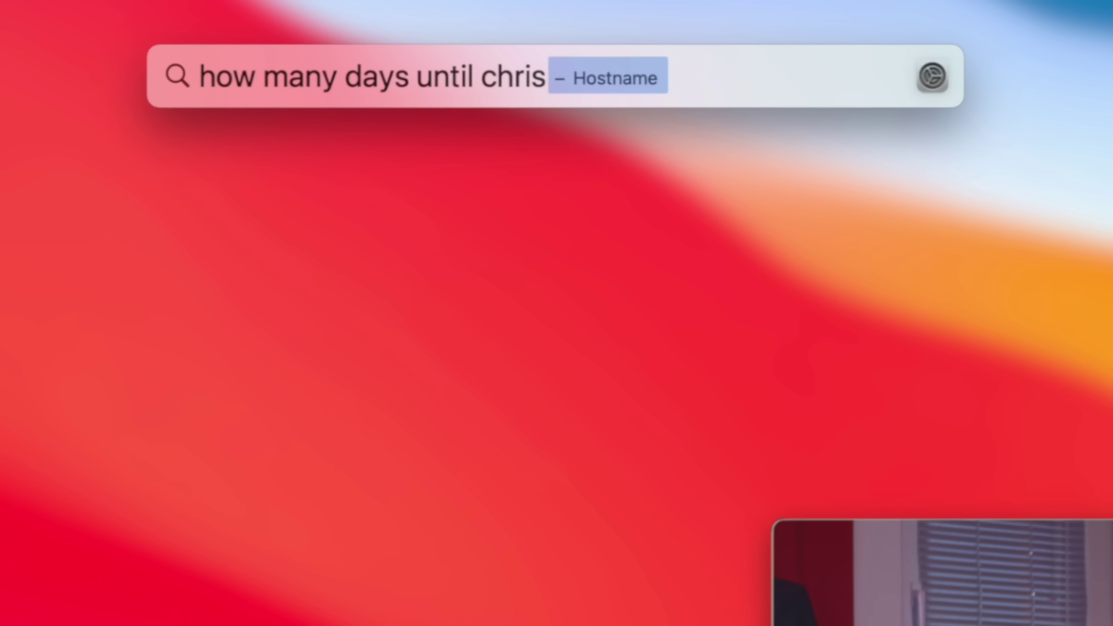
key("super+b")
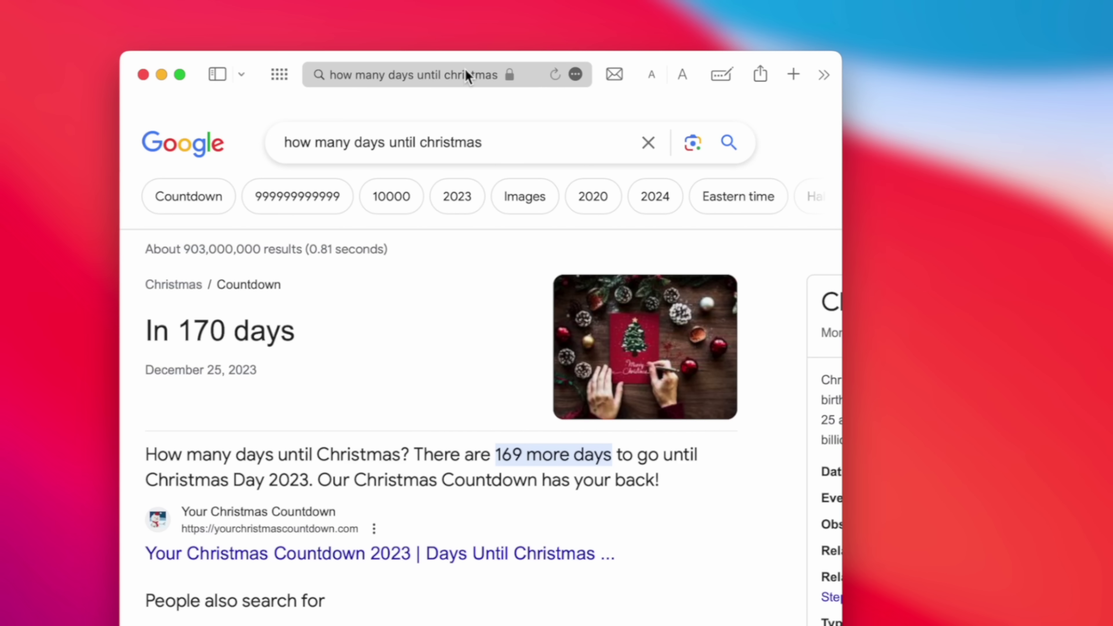
- Pin the Google results tab for "how many days until christmas"
right_click(279, 87)
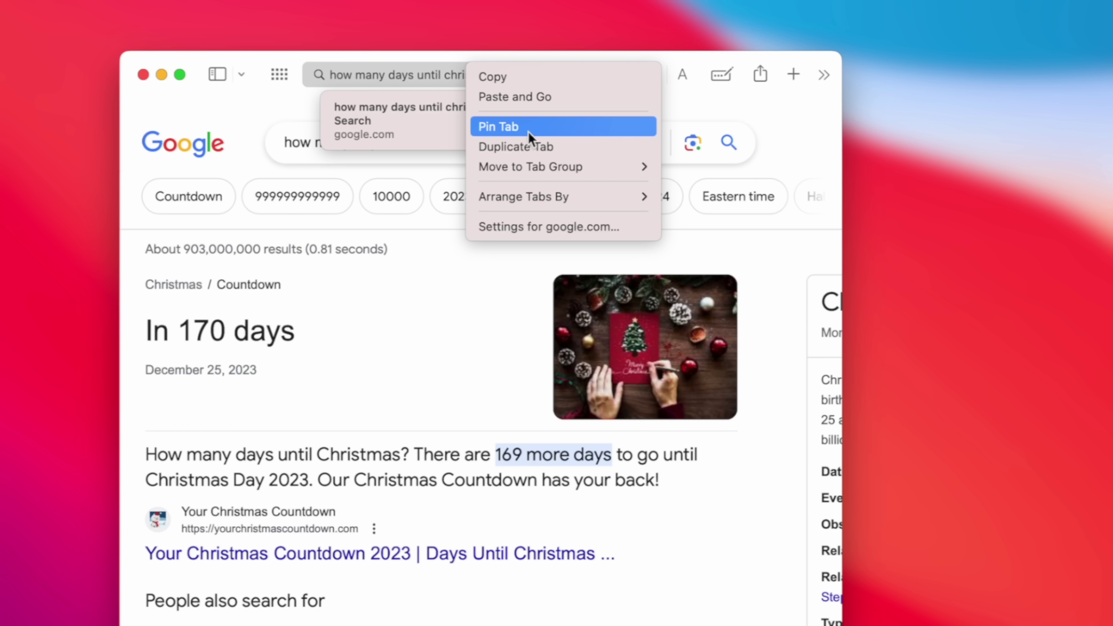
left_click(561, 129)
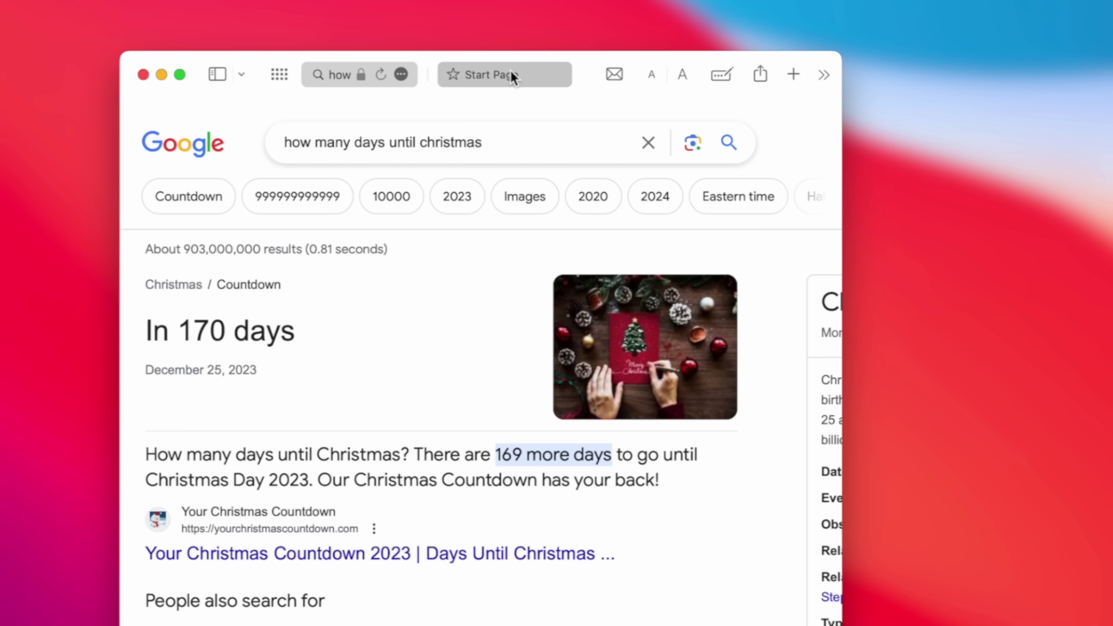
- Switch to the Start Page tab and load apple.com in it
left_click(511, 75)
left_click(479, 74)
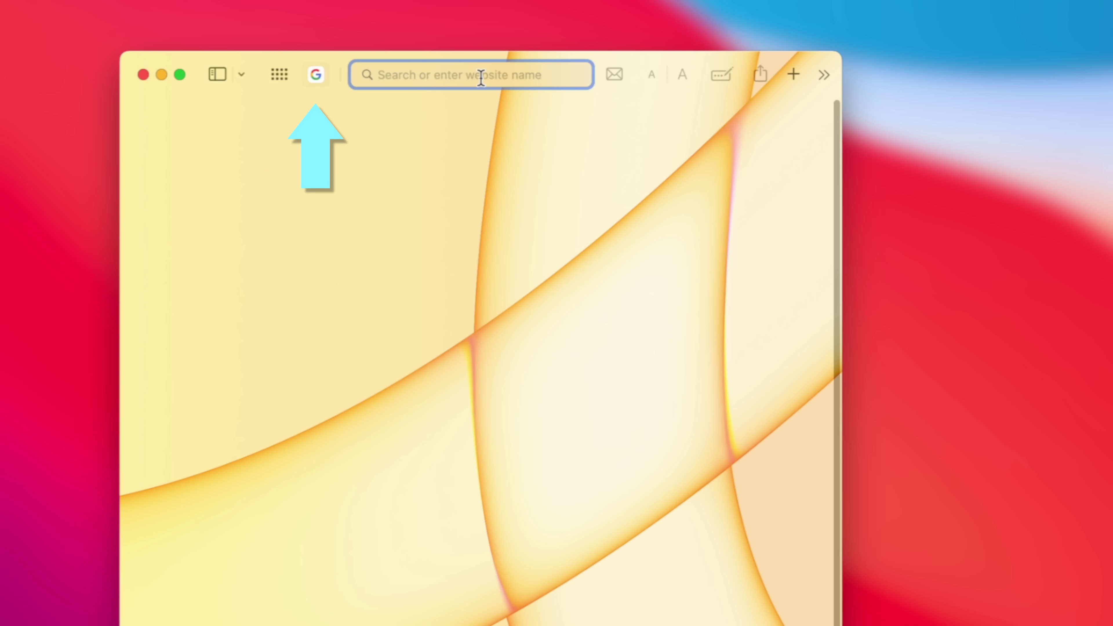
type("apple.com")
key("Return")
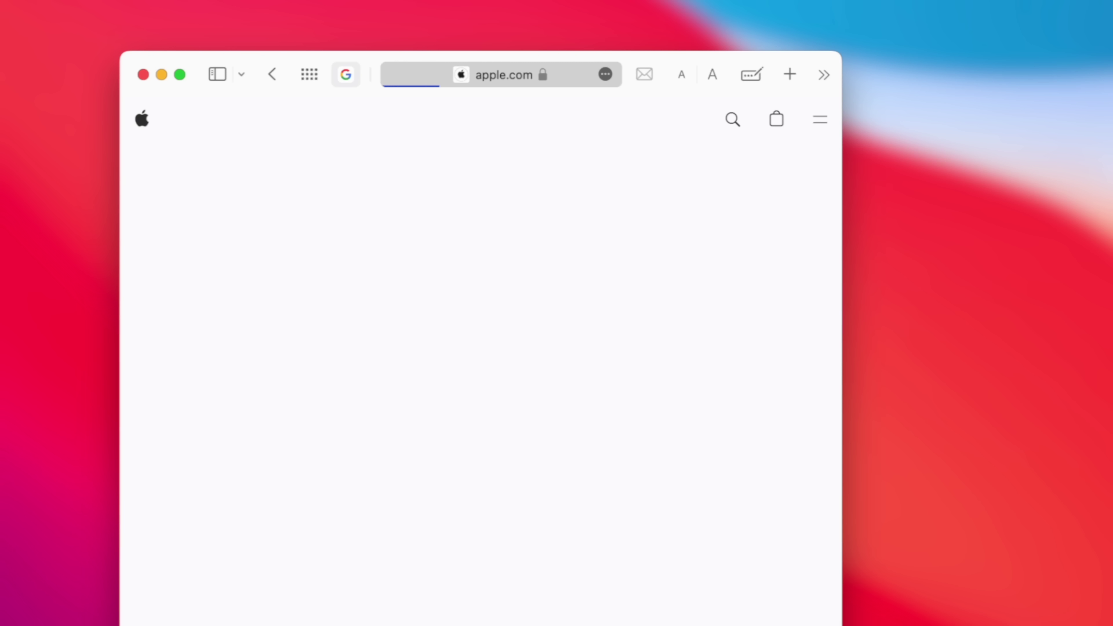
- Return to the pinned Google tab and pin the Apple tab as well
key("super+1")
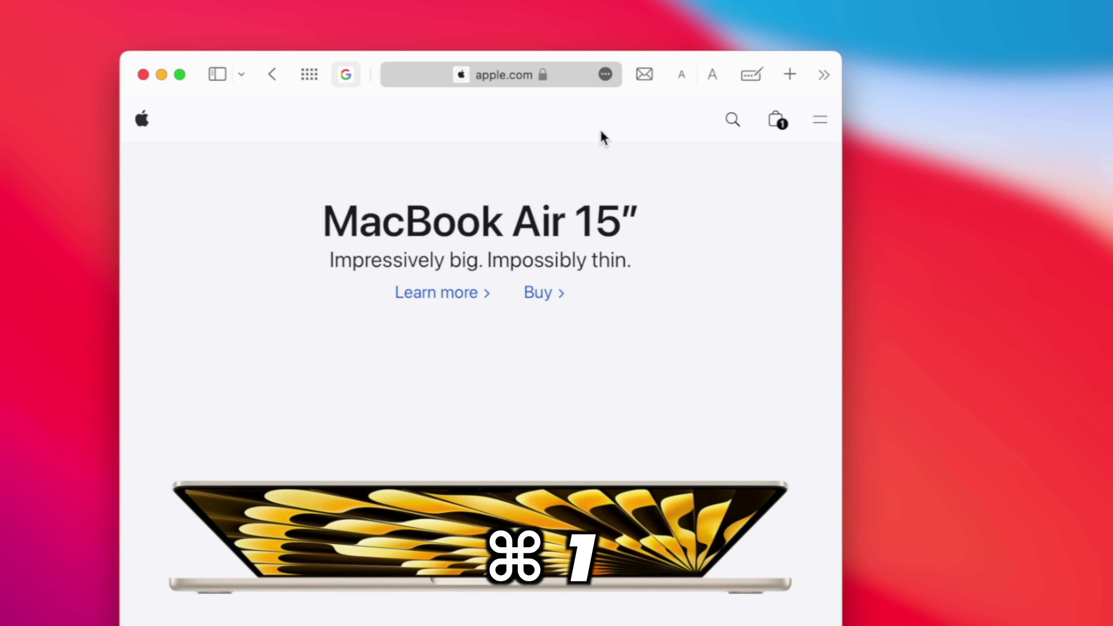
right_click(515, 79)
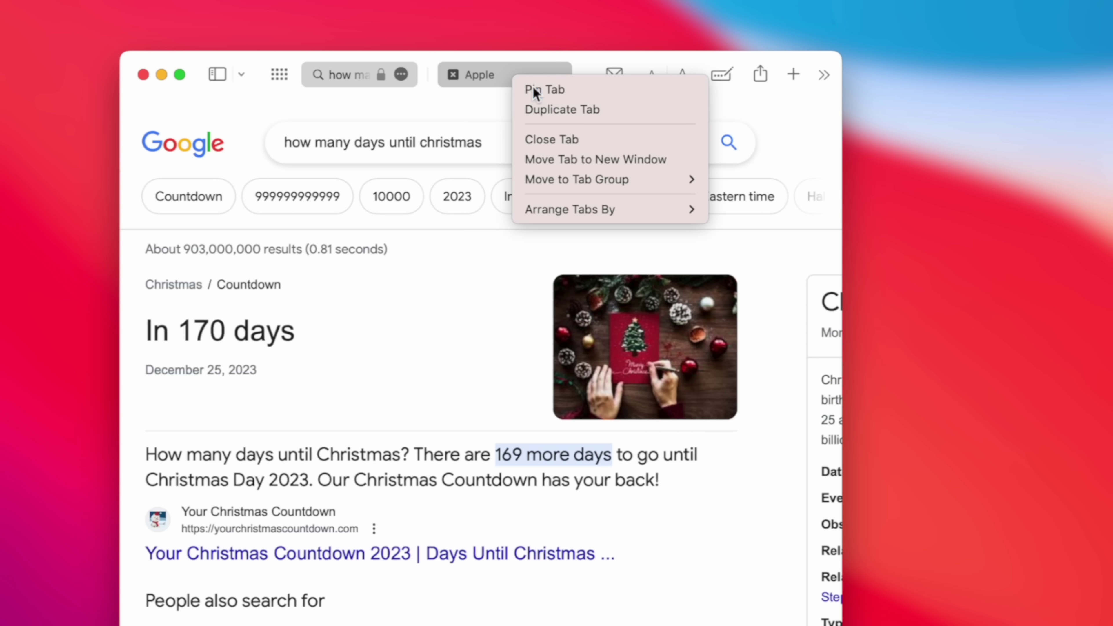
left_click(532, 90)
- Switch back and forth between the pinned Google and Apple tabs, ending on the Apple page
key("super+2")
key("super+1")
key("super+2")
key("super+1")
key("super+2")
key("super+1")
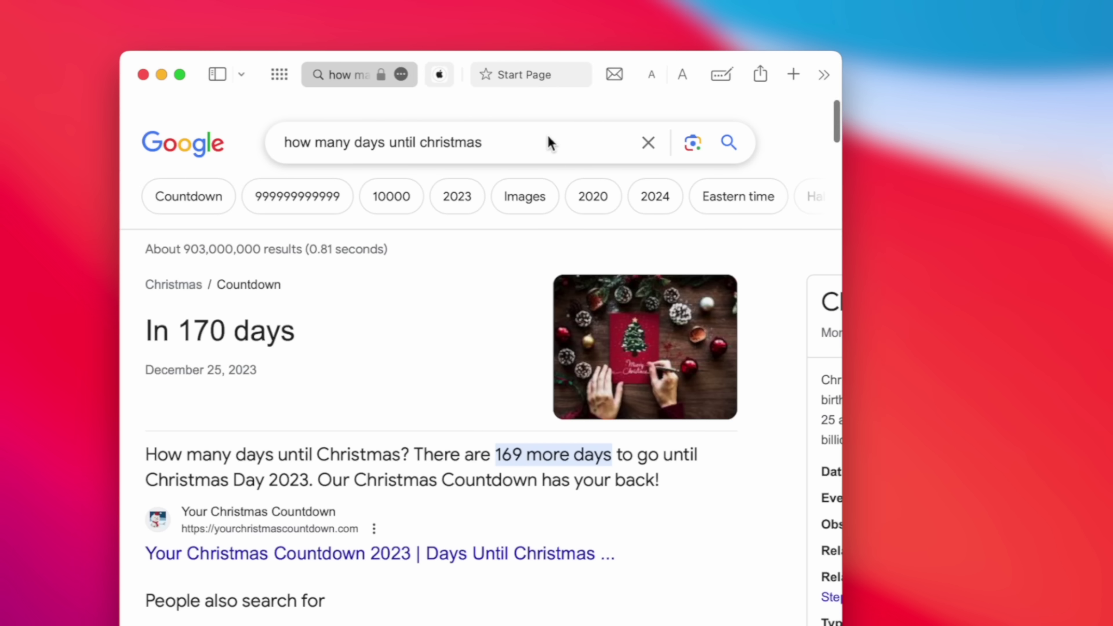
left_click(436, 75)
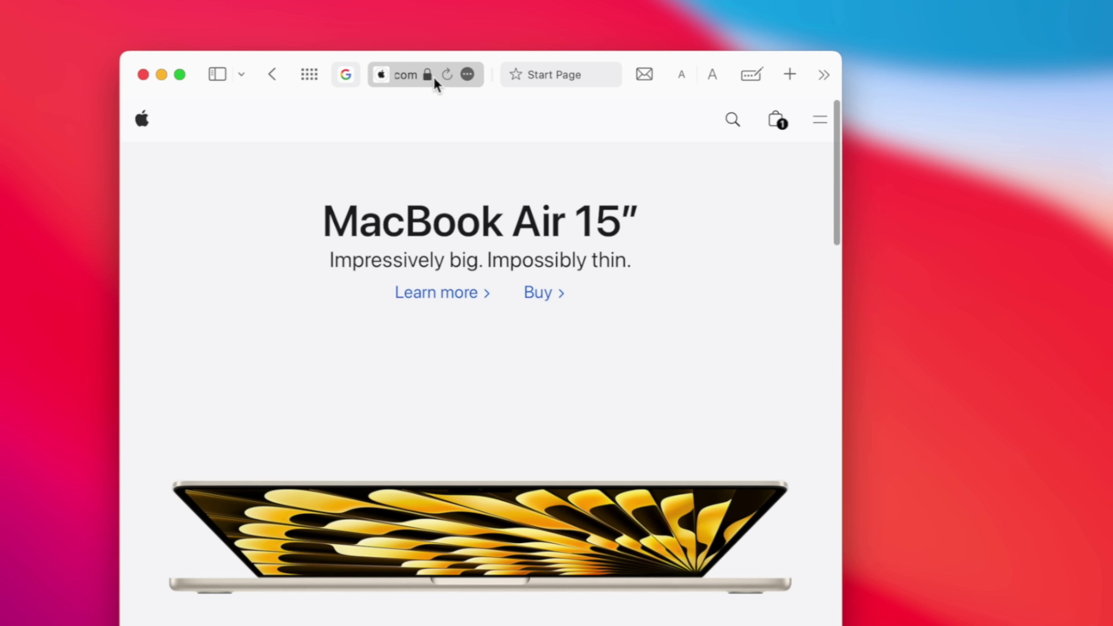
left_click(381, 74)
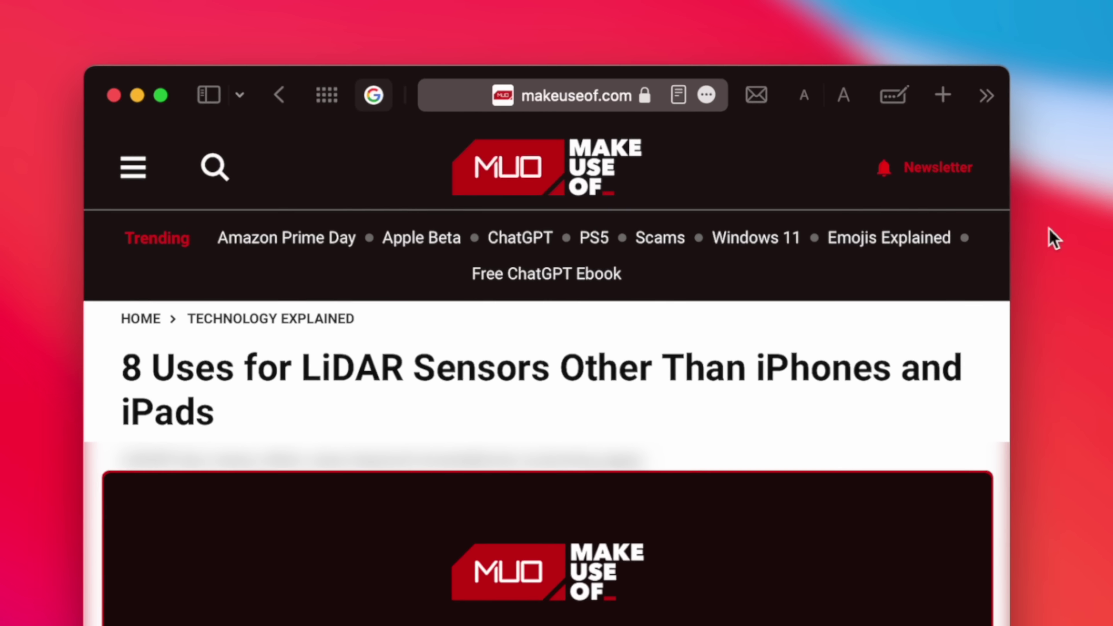
- Reload the makeuseof.com LiDAR article without content blockers
left_click(721, 94)
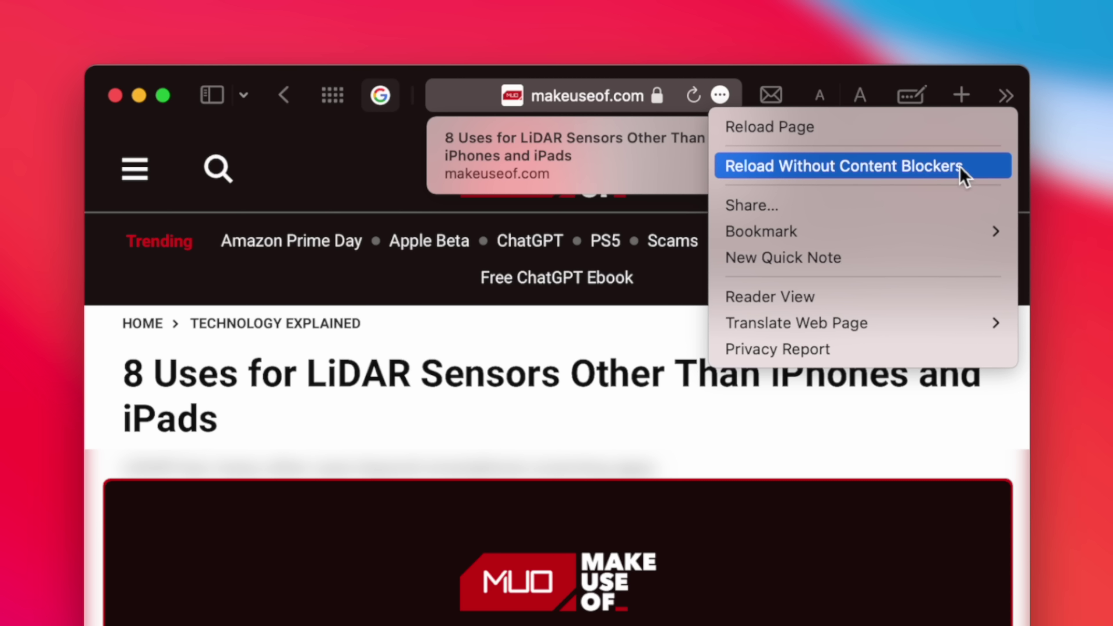
left_click(971, 175)
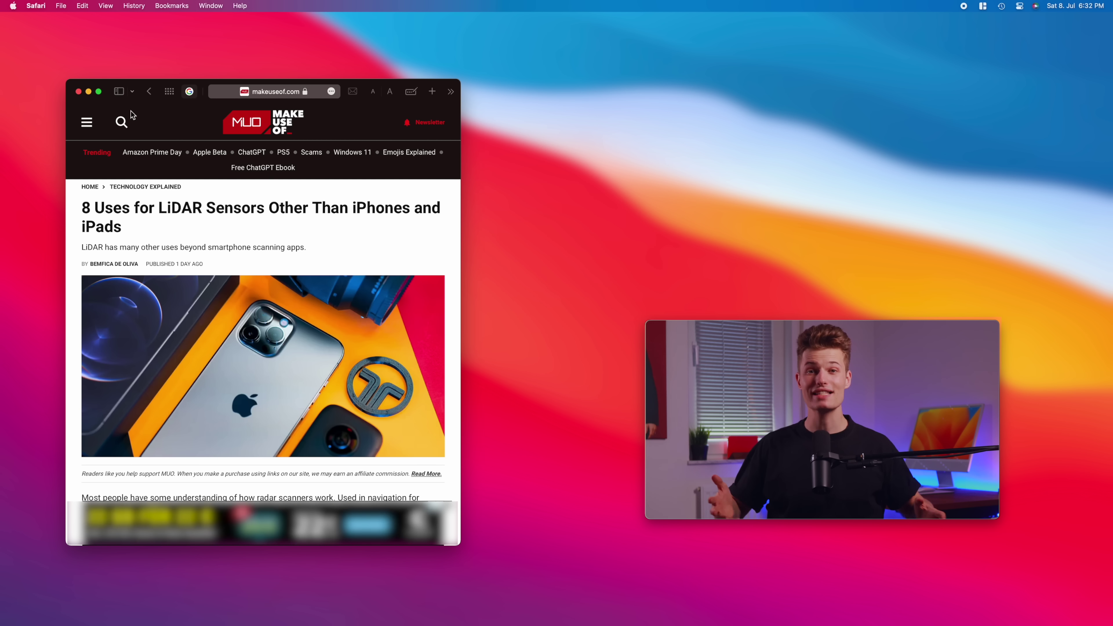
- Minimize the Safari window and move the video window to the upper-right part of the desktop
left_click(88, 92)
left_click(769, 327)
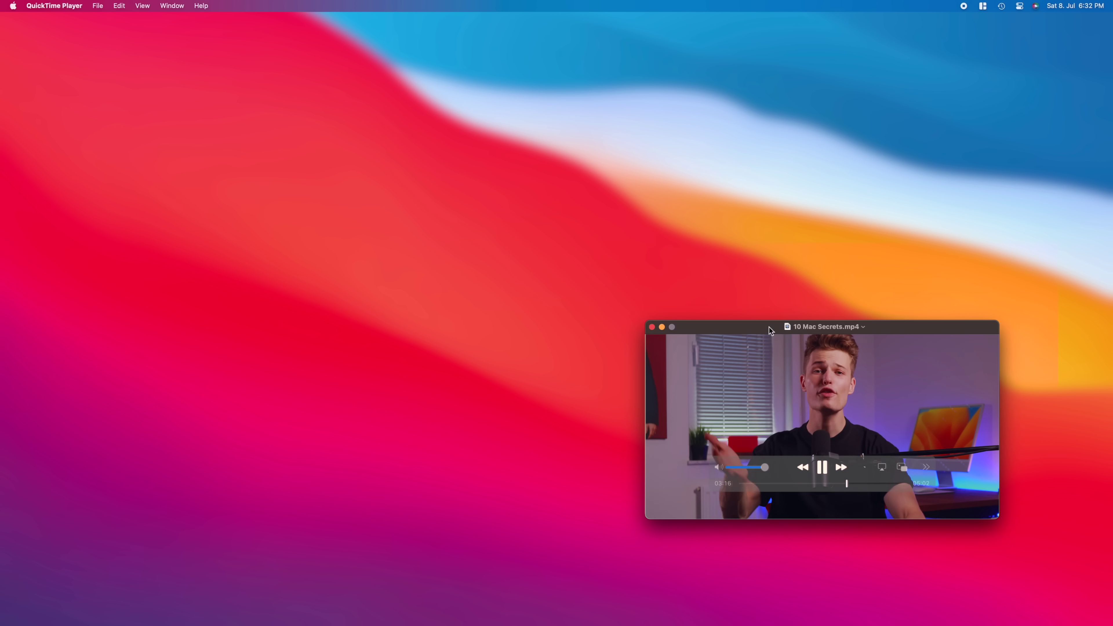
left_click_drag(769, 327, 785, 191)
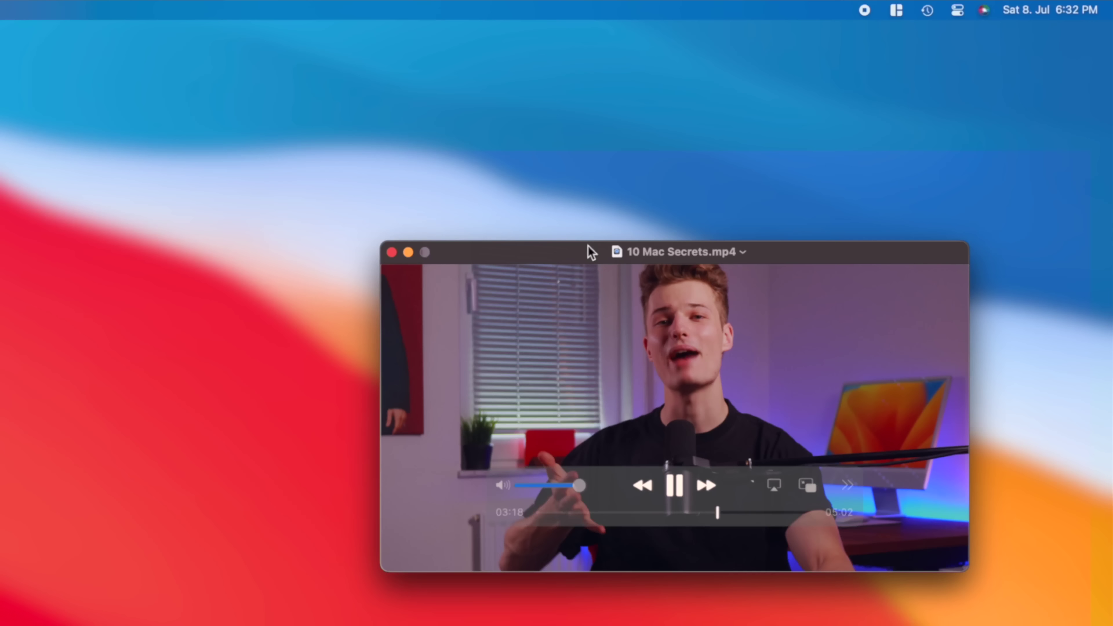
left_click_drag(588, 246, 597, 197)
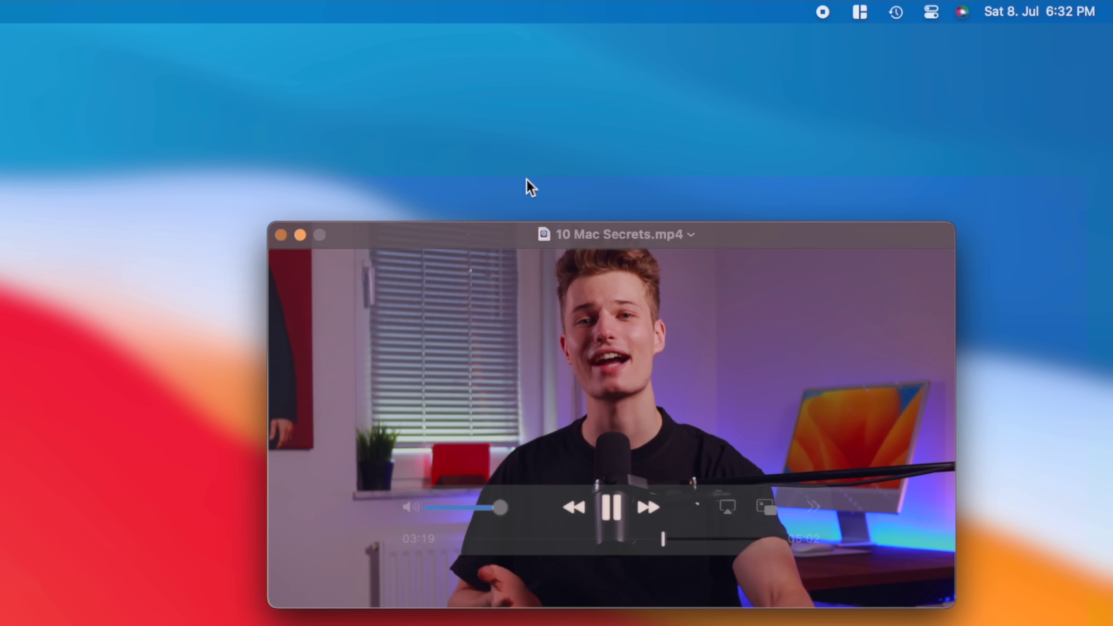
- Open Control Center and expand its Sound module to view the available output devices
left_click(926, 17)
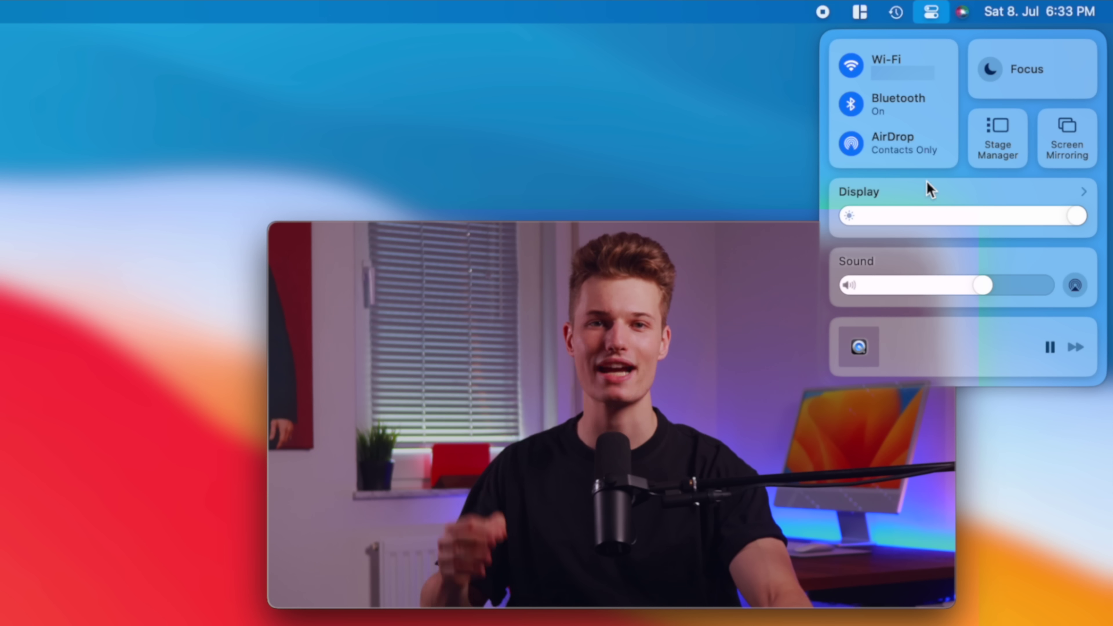
left_click(1029, 265)
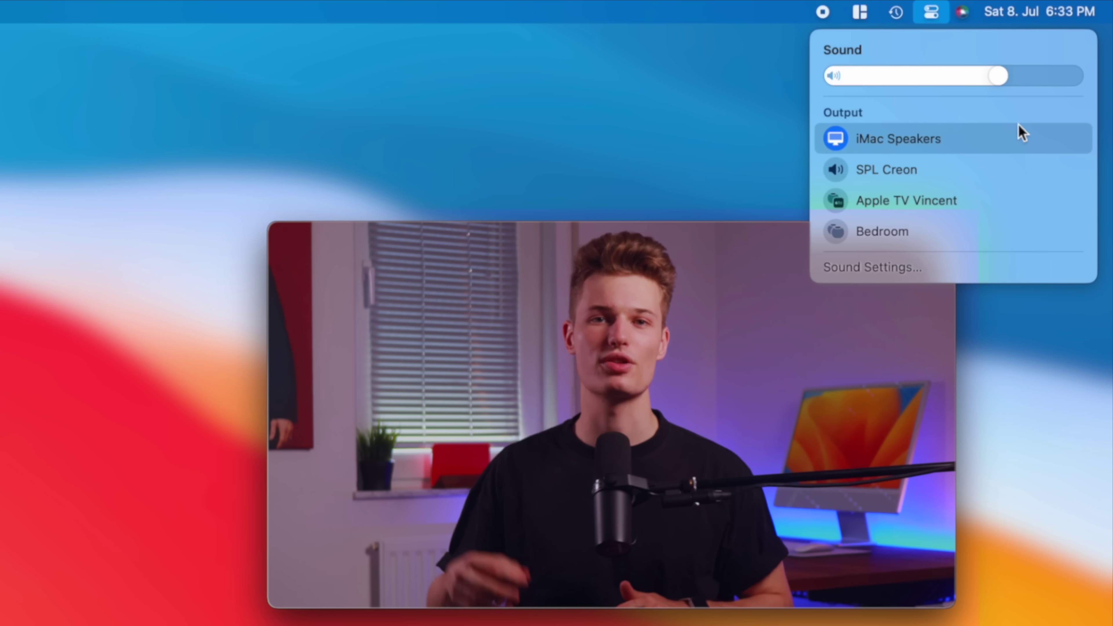
- Reopen Control Center, expand Sound with its input devices included, and set the input to SPL Creon
left_click(931, 14)
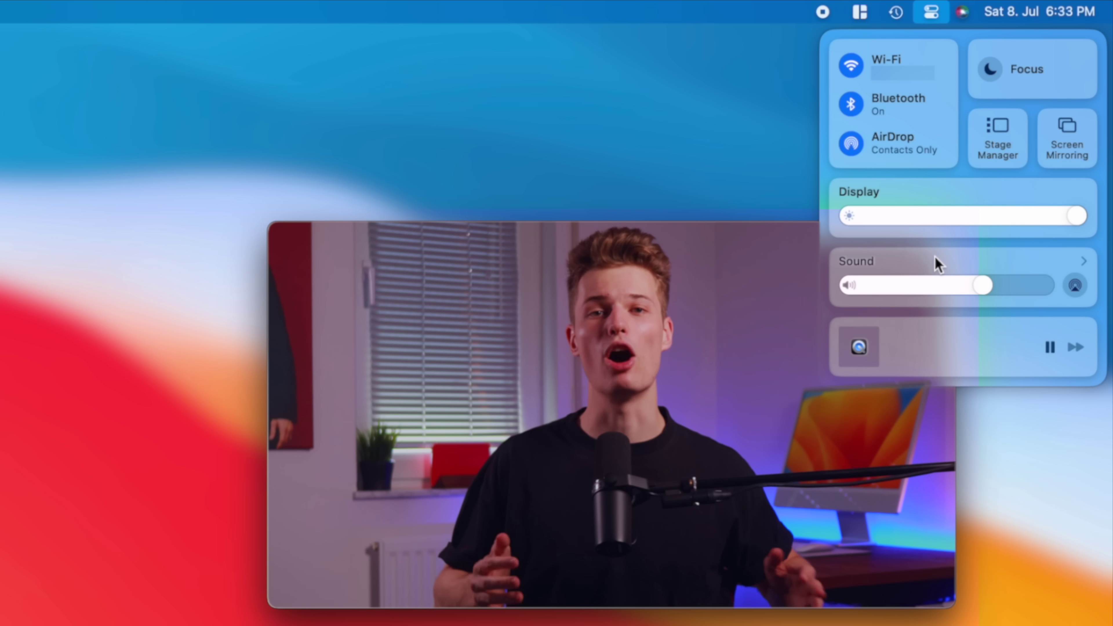
left_click(1004, 257, "alt")
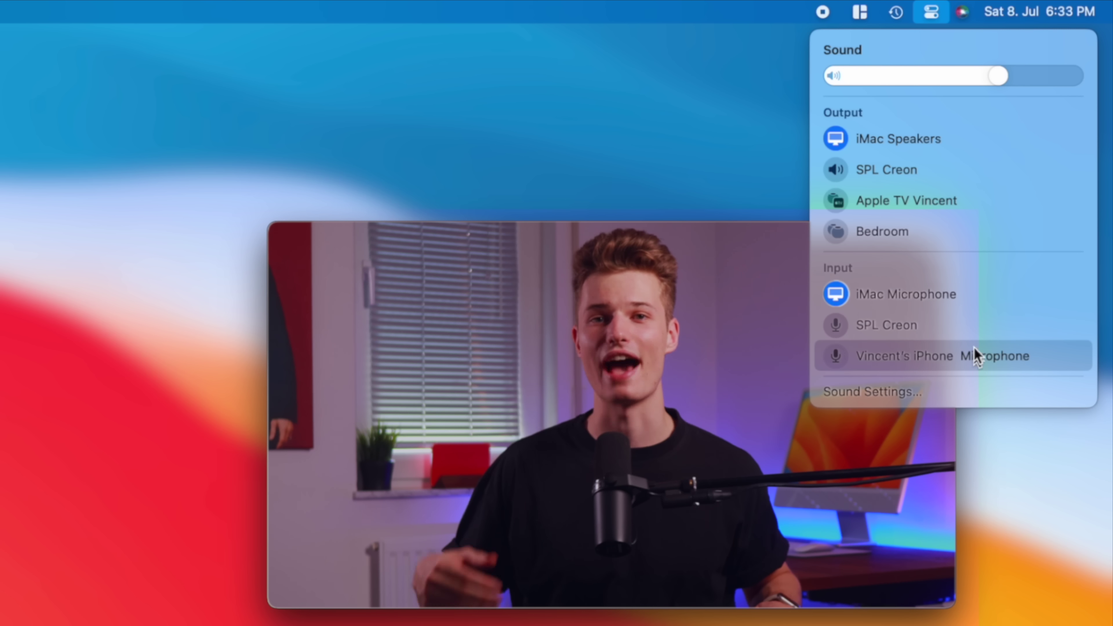
left_click(972, 326)
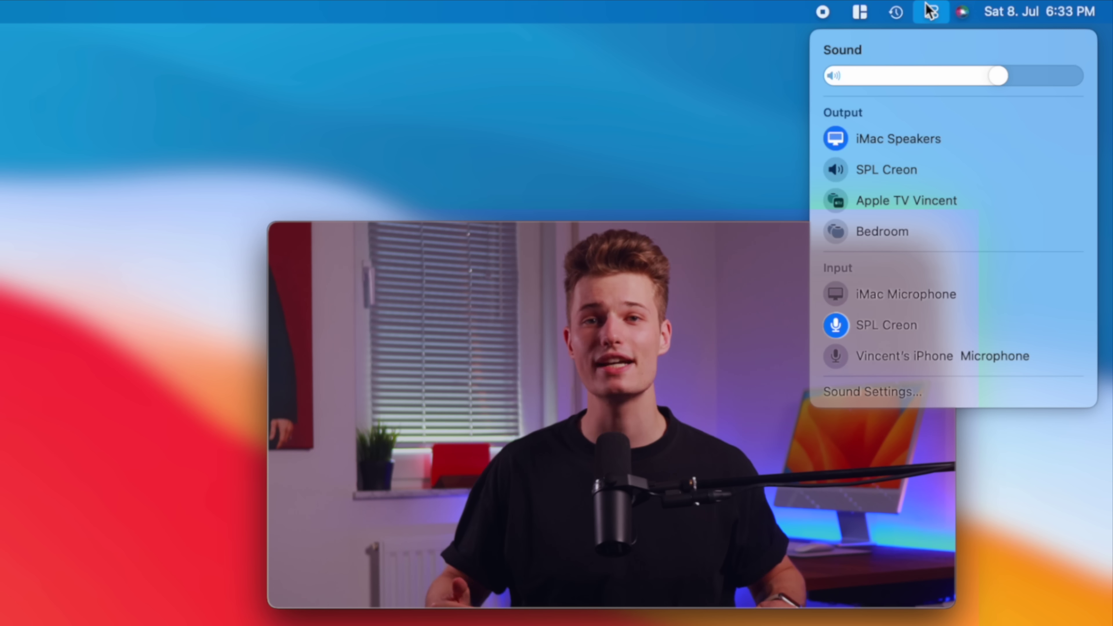
- Reopen Control Center and start moving the Sound module out of it
left_click(930, 11)
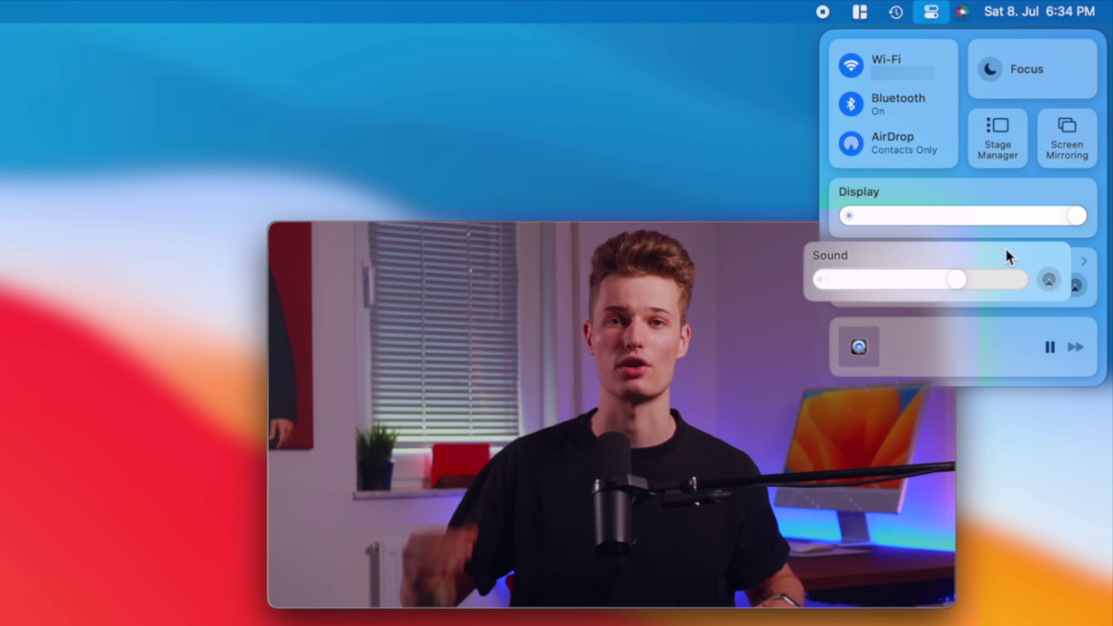